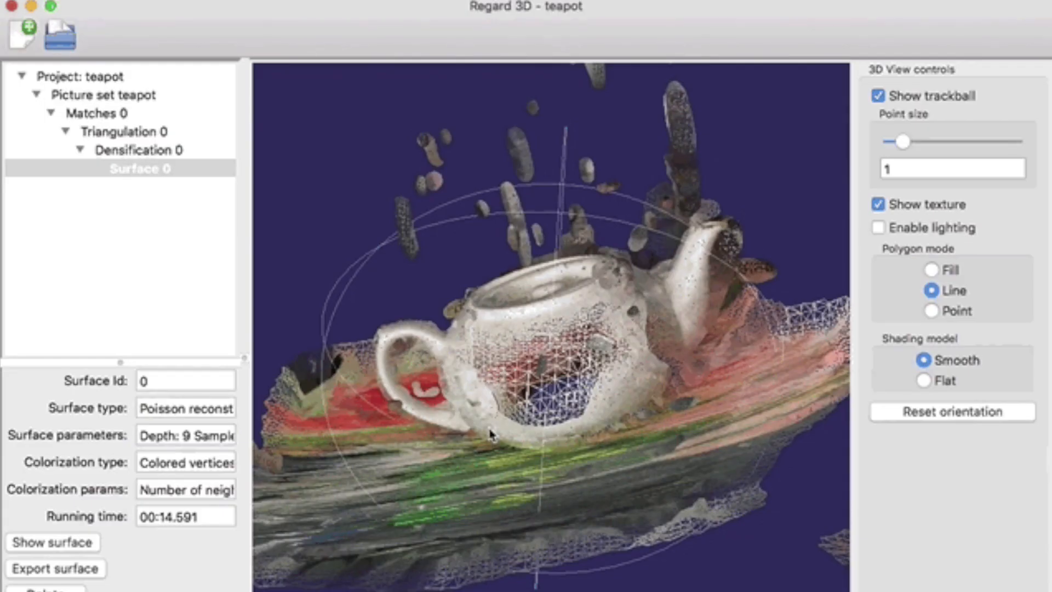
left_click_drag(490, 434, 799, 149)
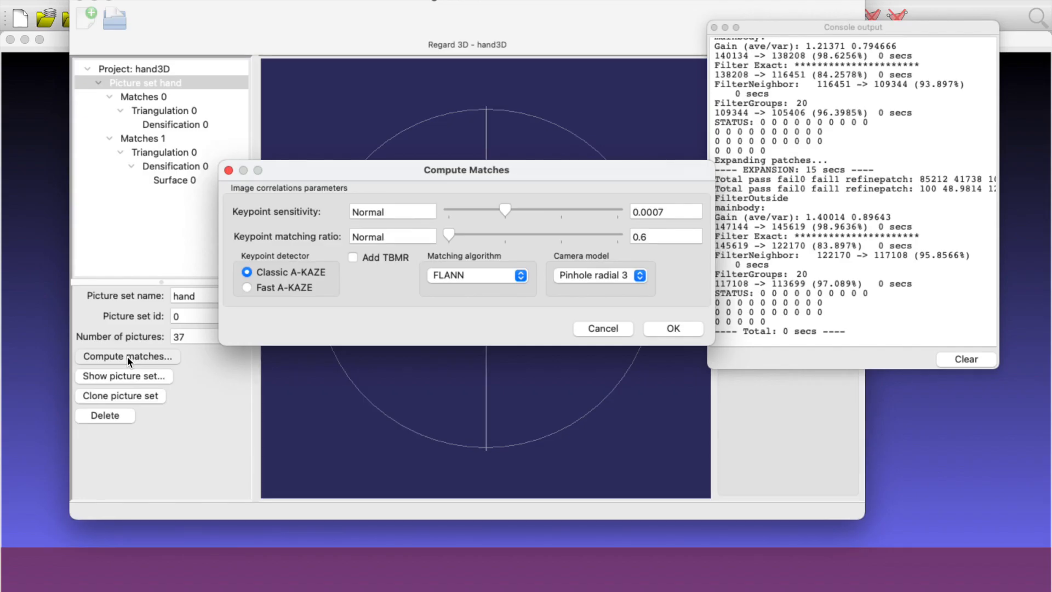
left_click(673, 328)
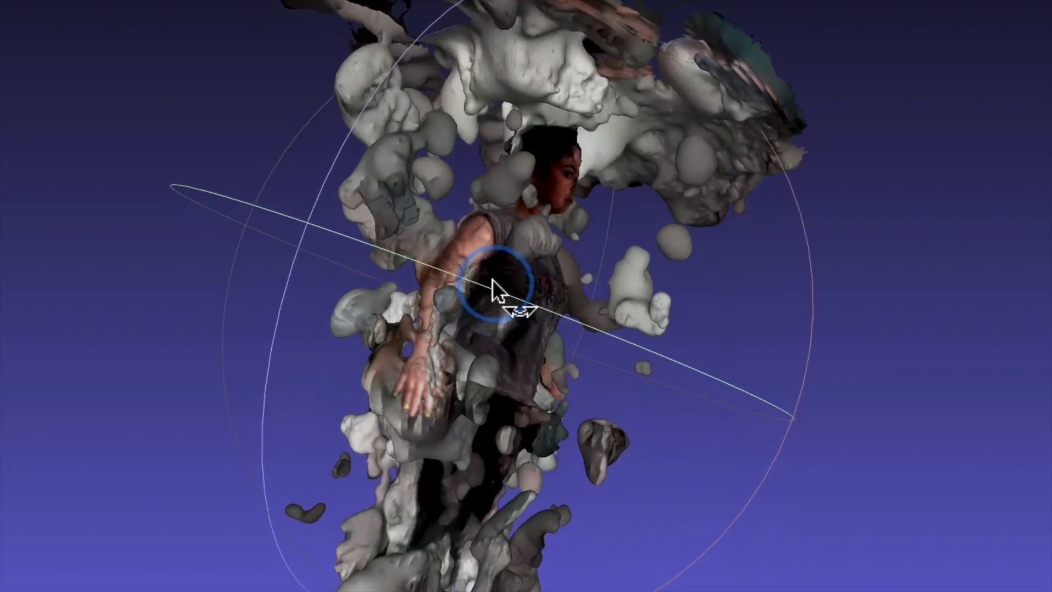
left_click_drag(500, 296, 138, 166)
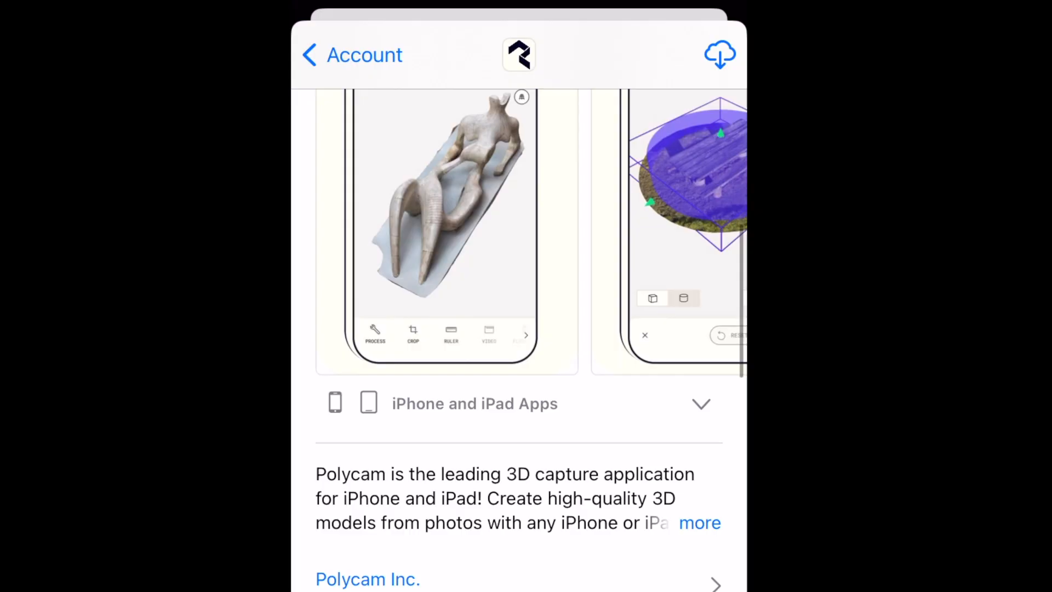
scroll(519, 340, "up", 10)
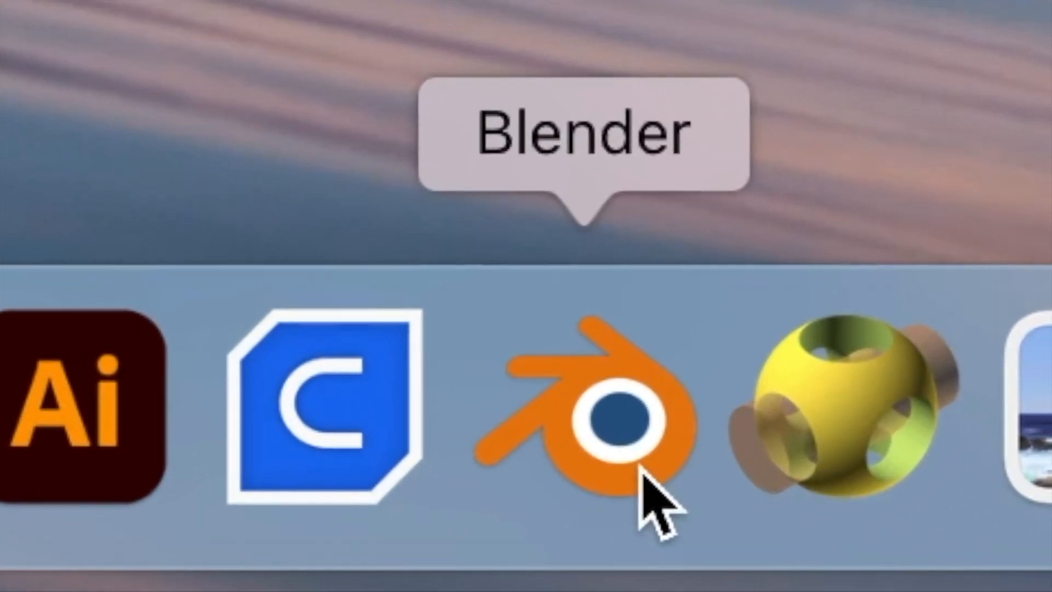
- Open Blender and delete the default camera, cube and light from the scene
left_click(644, 531)
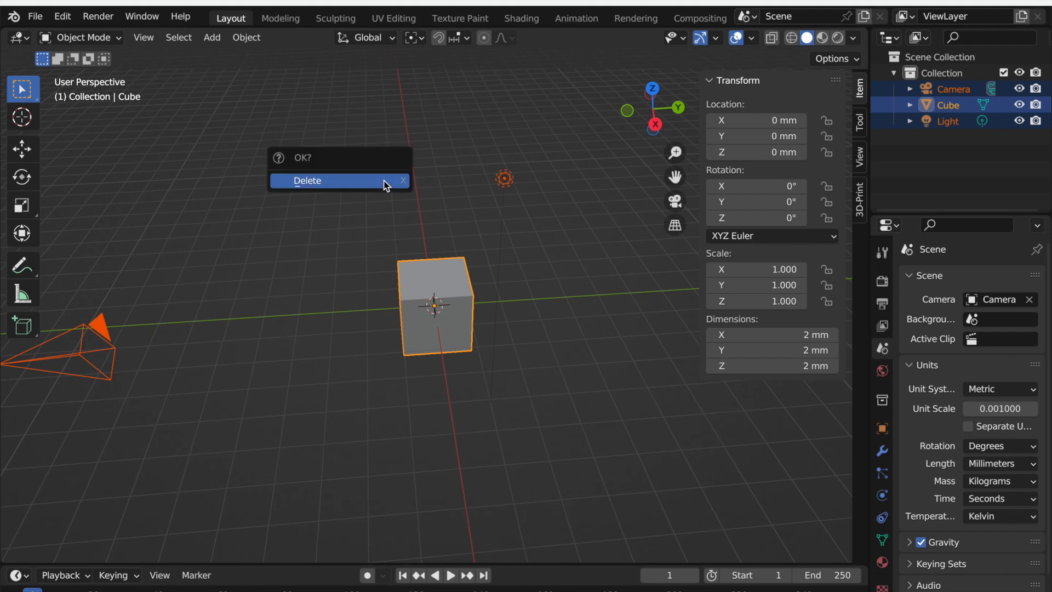
left_click(384, 181)
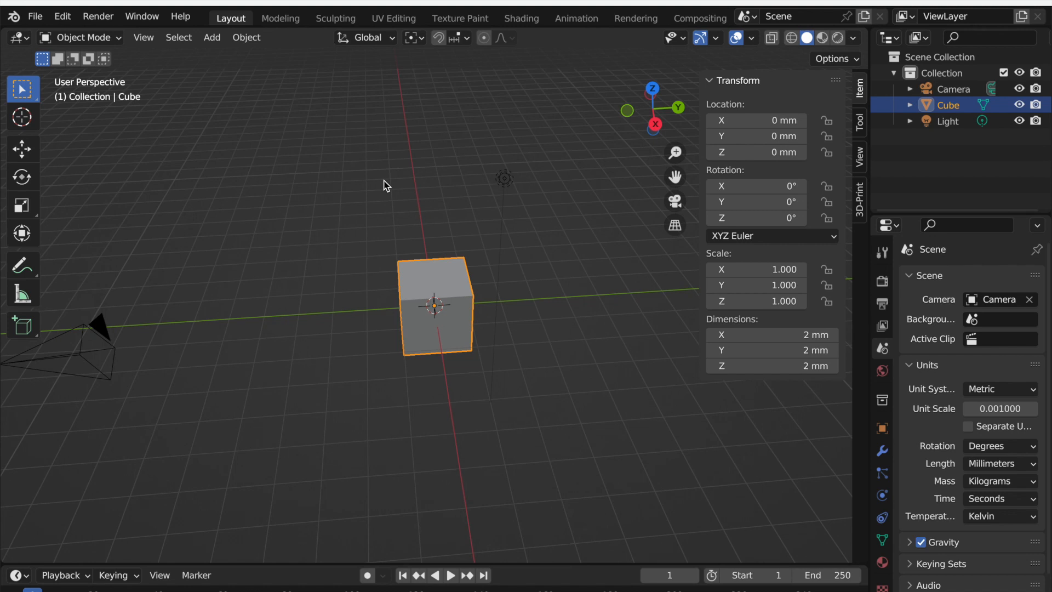
key("x")
left_click(383, 184)
- Import the scanned shoe last mesh in an orthographic view and scale it down uniformly to about 0.379
left_click(680, 232)
left_click(35, 16)
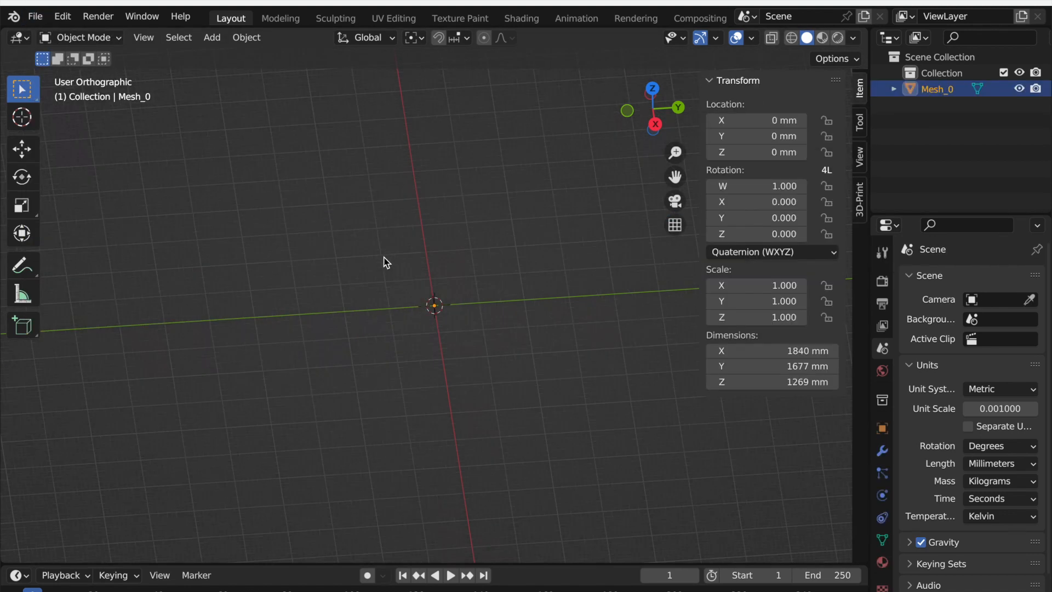
key("s")
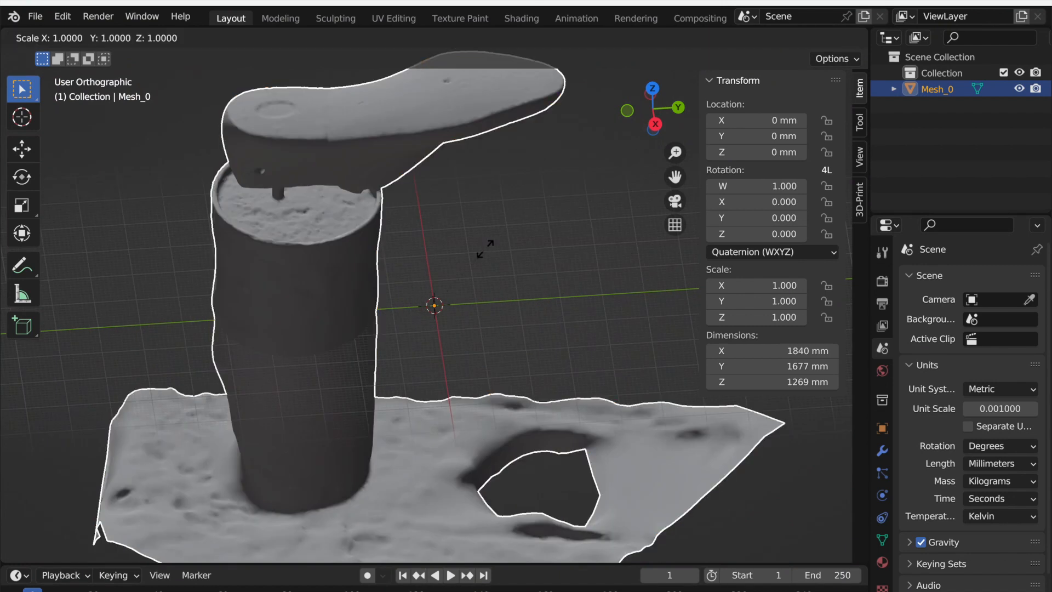
left_click(442, 329)
scroll(442, 329, "up", 5)
- Set the scanned mesh's origin and snap the mesh to the 3D cursor with Selection to Cursor
right_click(480, 287)
mouse_move(476, 273)
left_click(518, 273)
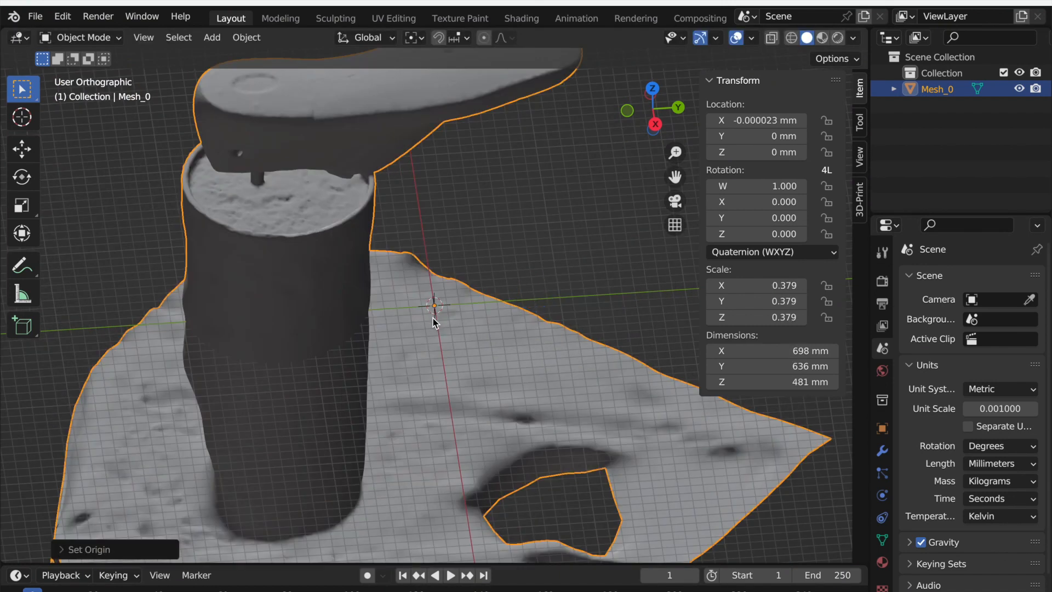
middle_click_drag(434, 321, 501, 216)
key("shift+s")
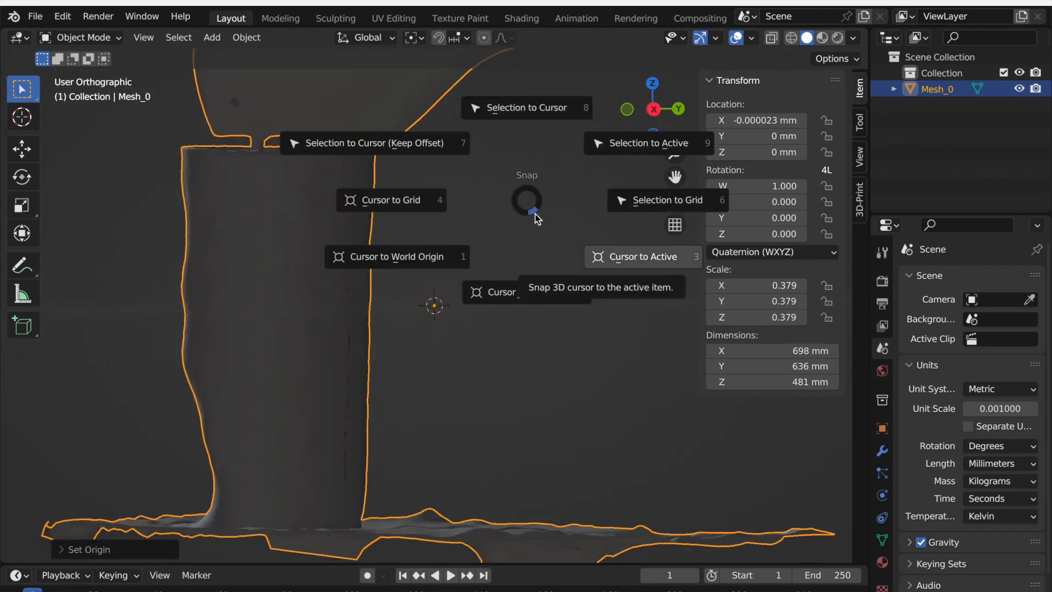
left_click(526, 108)
scroll(573, 258, "down", 2)
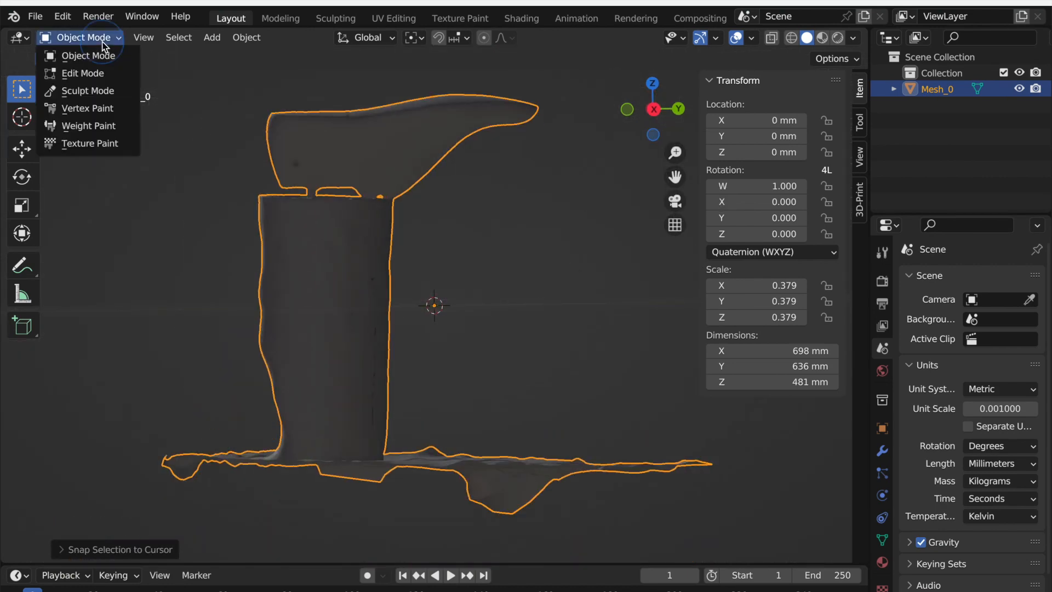
- In Edit Mode, rotate the whole scan by about -2.4 degrees in the right orthographic view to straighten it
key("Tab")
middle_click_drag(499, 280, 413, 248)
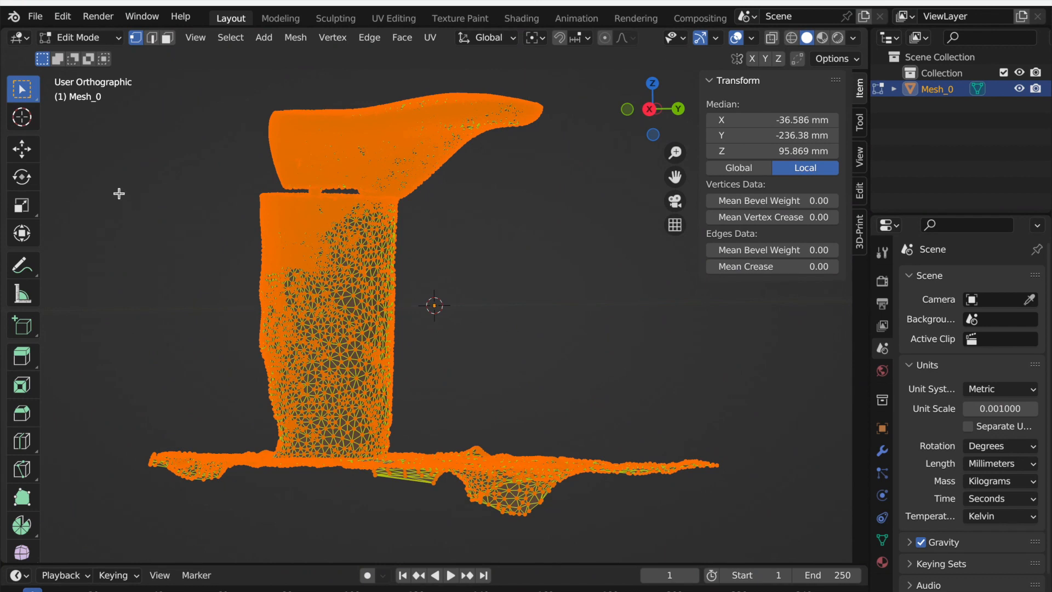
left_click(649, 110)
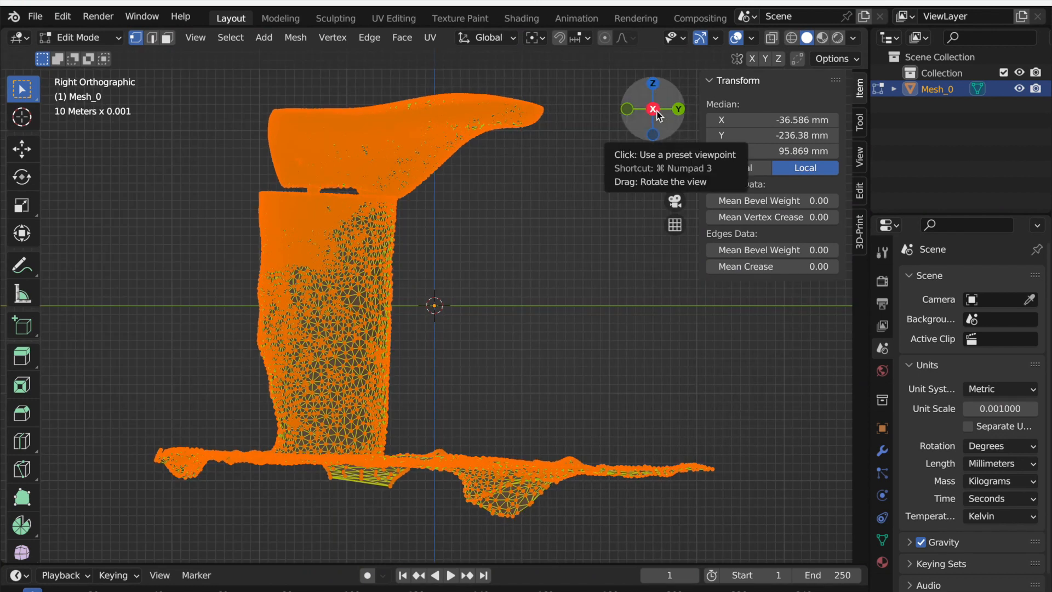
scroll(561, 263, "up", 3)
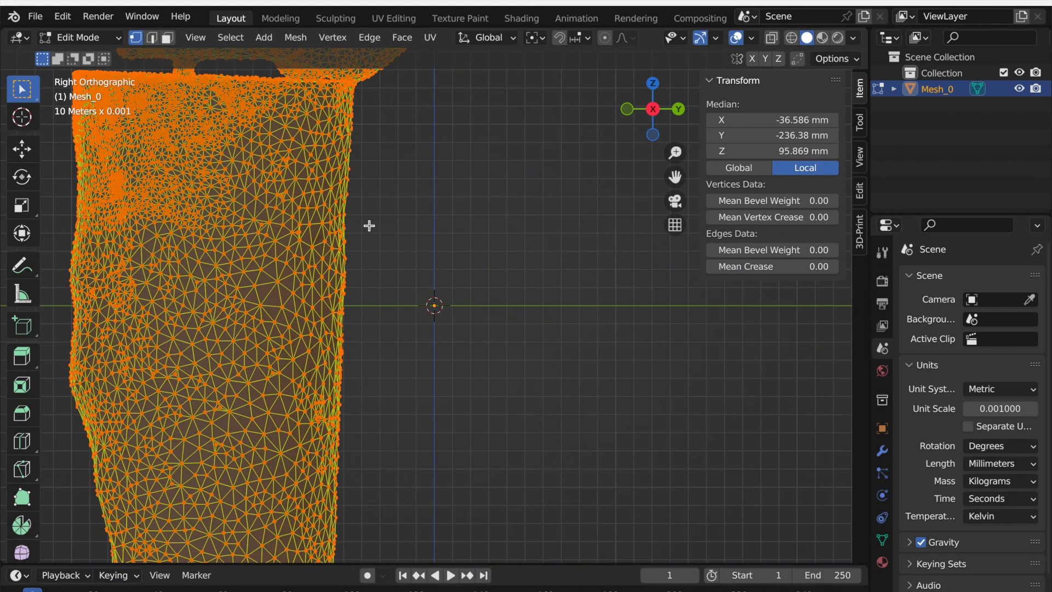
middle_click_drag(369, 228, 462, 335, "shift")
key("r")
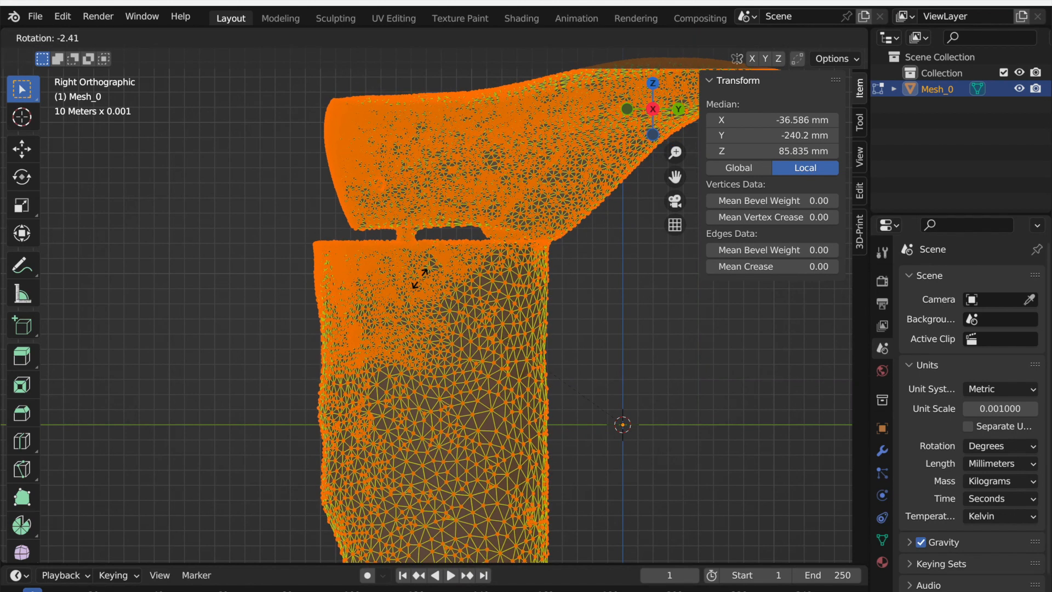
- Box-select the cylindrical stand and ground plane with X-ray enabled and delete their vertices
scroll(420, 278, "down", 4)
left_click_drag(250, 282, 825, 548)
left_click(772, 37)
left_click_drag(254, 276, 820, 547)
middle_click_drag(756, 482, 493, 370)
key("KP_3")
key("x")
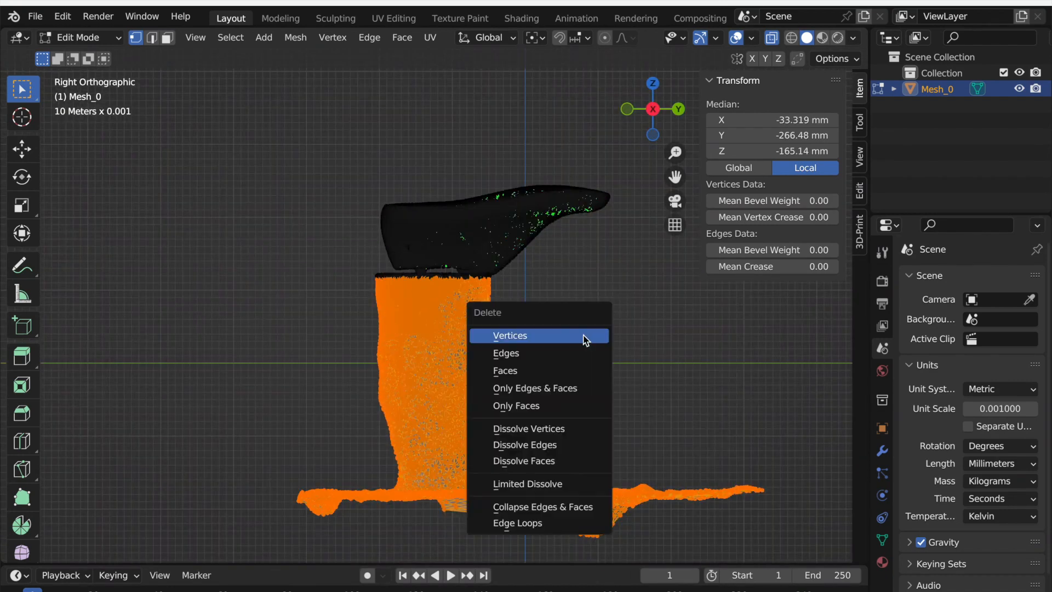
left_click(585, 337)
- Delete the leftover vertices of the stand's top edge just beneath the shoe last
scroll(550, 270, "up", 8)
left_click_drag(170, 155, 538, 256)
key("x")
left_click(474, 248)
middle_click_drag(566, 244, 351, 271, "shift")
left_click_drag(303, 195, 580, 240)
key("x")
left_click(582, 241)
- Delete the remaining stray vertices around the shoe last so that only the last is kept
left_click_drag(137, 172, 378, 171)
key("x")
left_click(291, 199)
key("x")
left_click(428, 218)
scroll(332, 273, "down", 2)
mouse_move(333, 273)
middle_mouse_down()
mouse_move(333, 261)
mouse_move(338, 287)
middle_mouse_up()
key("KP_3")
scroll(468, 314, "down", 4)
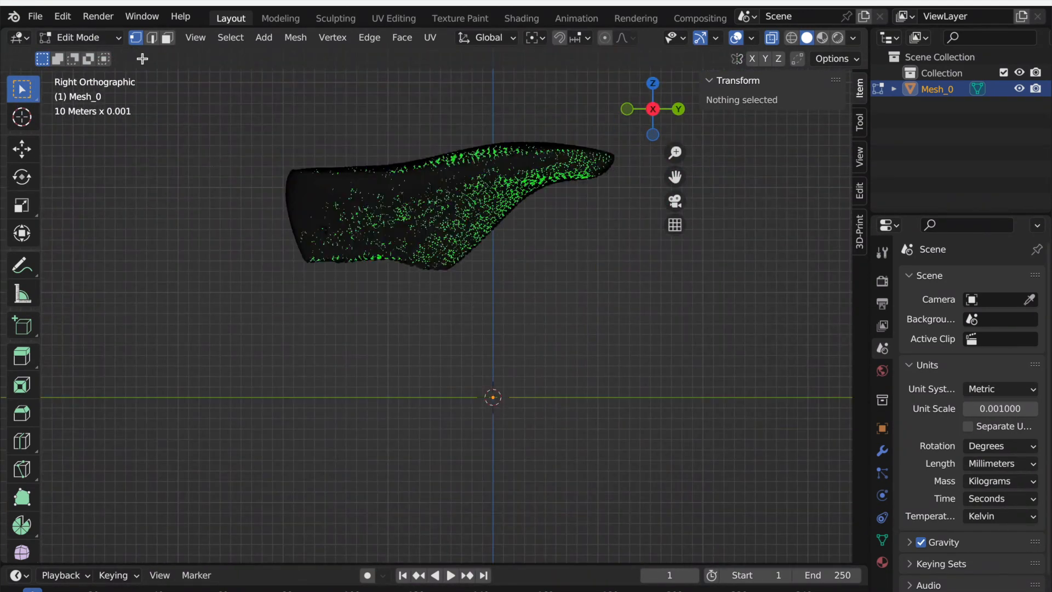
- Return to Object Mode, reset the origin of the trimmed shoe last and snap it to the 3D cursor
key("Tab")
middle_click_drag(578, 235, 564, 269)
middle_click_drag(547, 249, 547, 247)
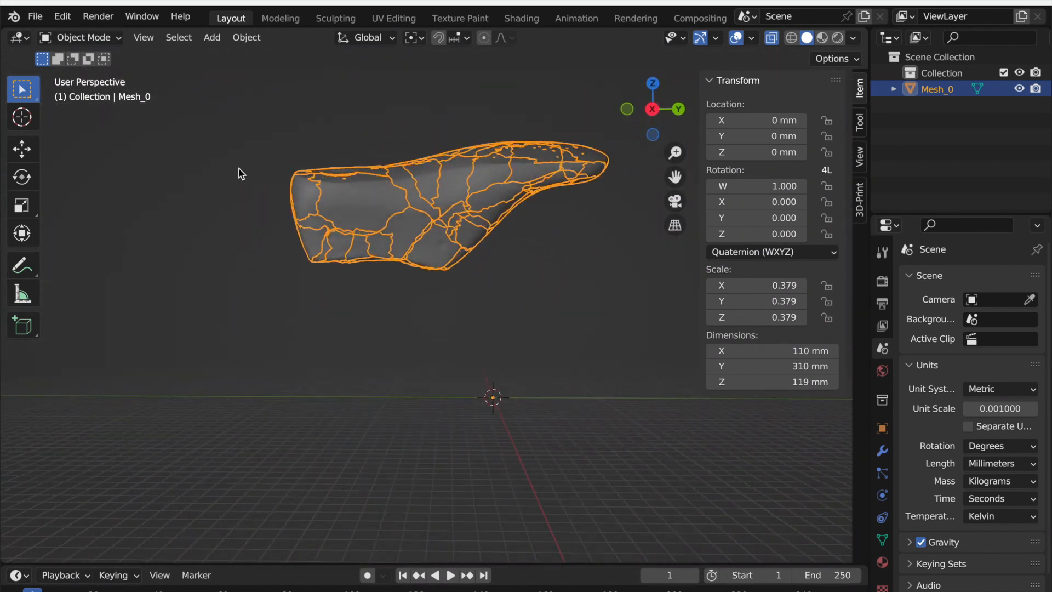
right_click(557, 241)
left_click(632, 255)
key("shift+s")
left_click(506, 191)
- Rotate the shoe last sole-down in the side view and level it in the back view
key("r")
left_click(330, 281)
left_click_drag(675, 176, 634, 91)
left_click(627, 109)
key("r")
left_click(524, 236)
- Move the shoe last to about 3.5 mm in X and raise it along Z to about 50.3 mm
left_click(653, 108)
scroll(504, 285, "up", 6)
key("g")
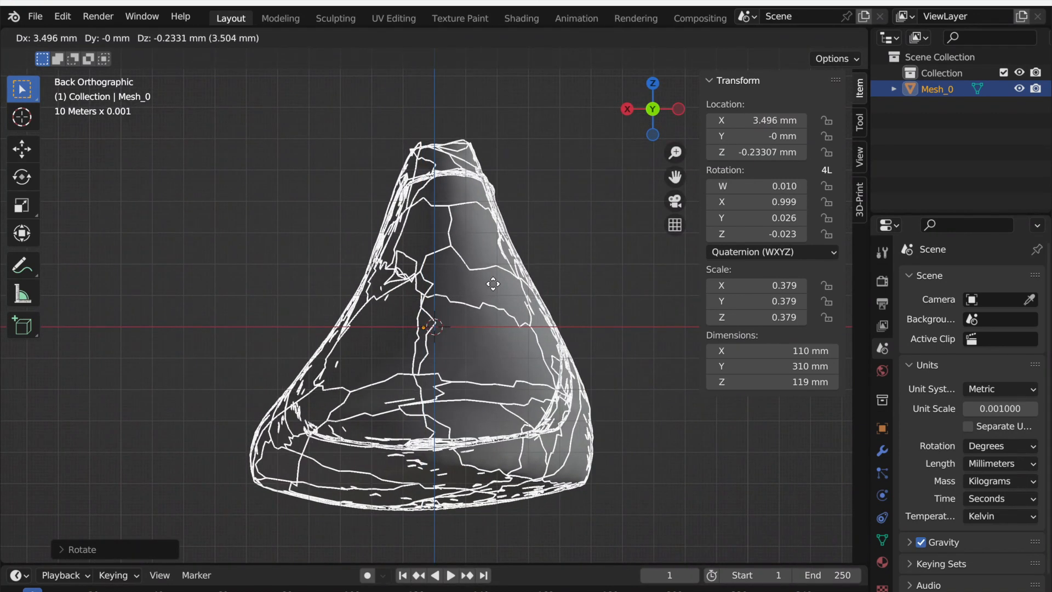
left_click(494, 284)
key("g")
key("z")
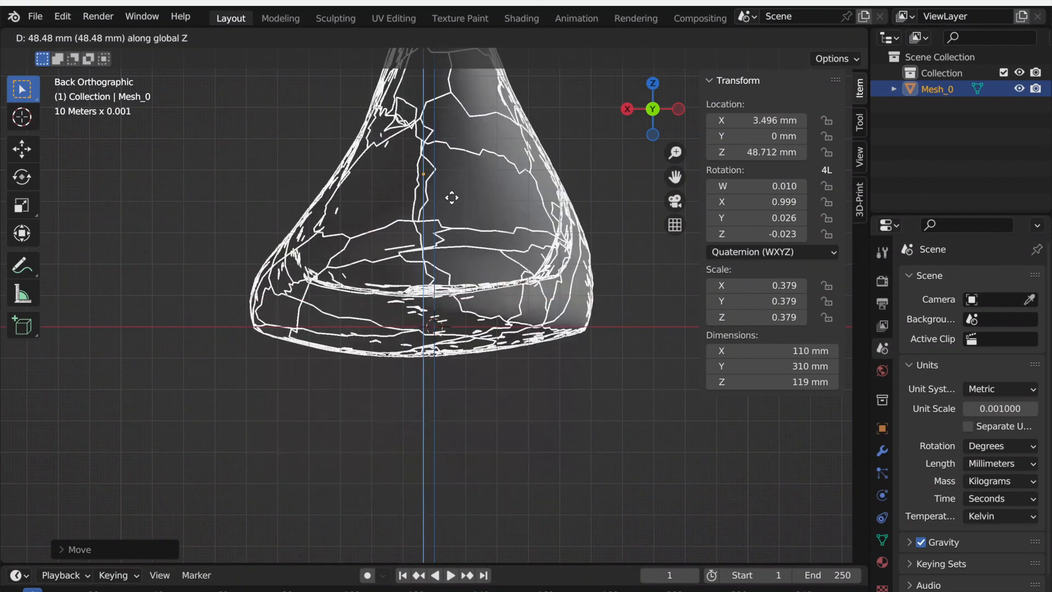
left_click(463, 188)
- Switch to Material Preview shading and inspect the textured shoe last from the right and back views
left_click(627, 108)
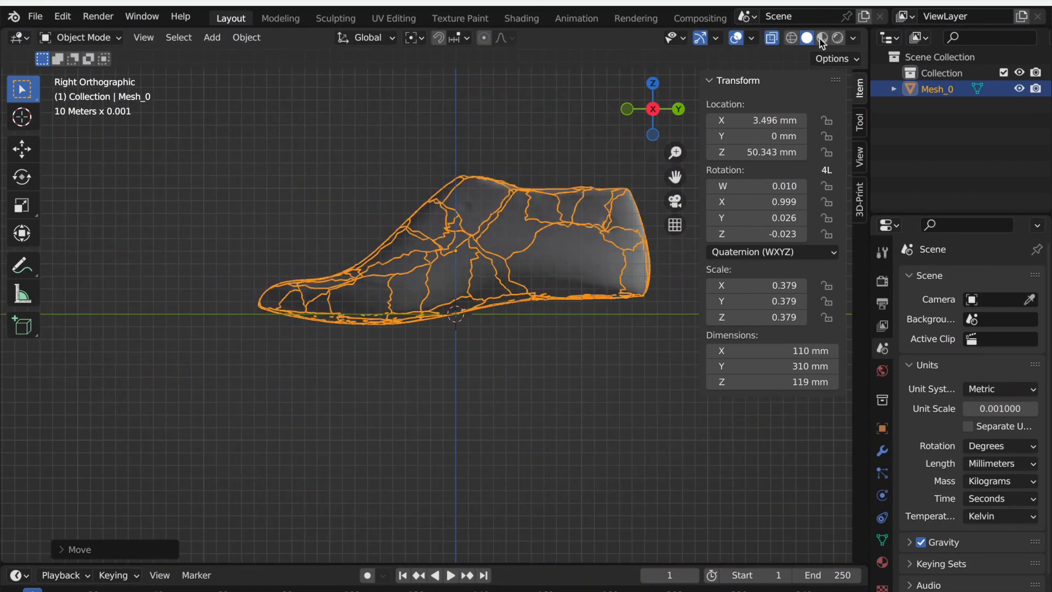
left_click(822, 37)
scroll(601, 291, "up", 4)
middle_click_drag(601, 291, 587, 344)
left_click(679, 109)
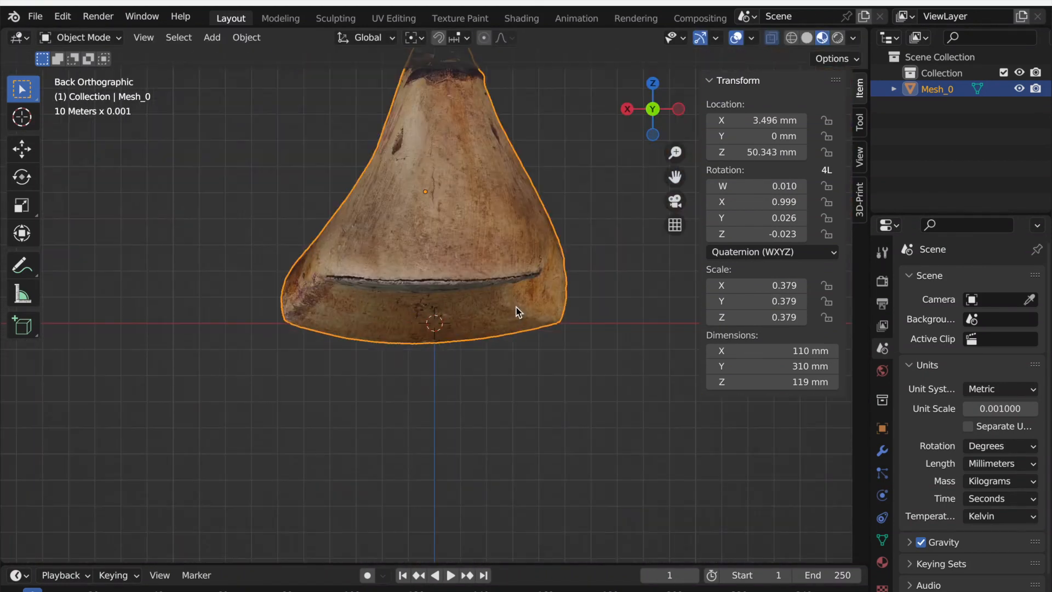
key("KP_3")
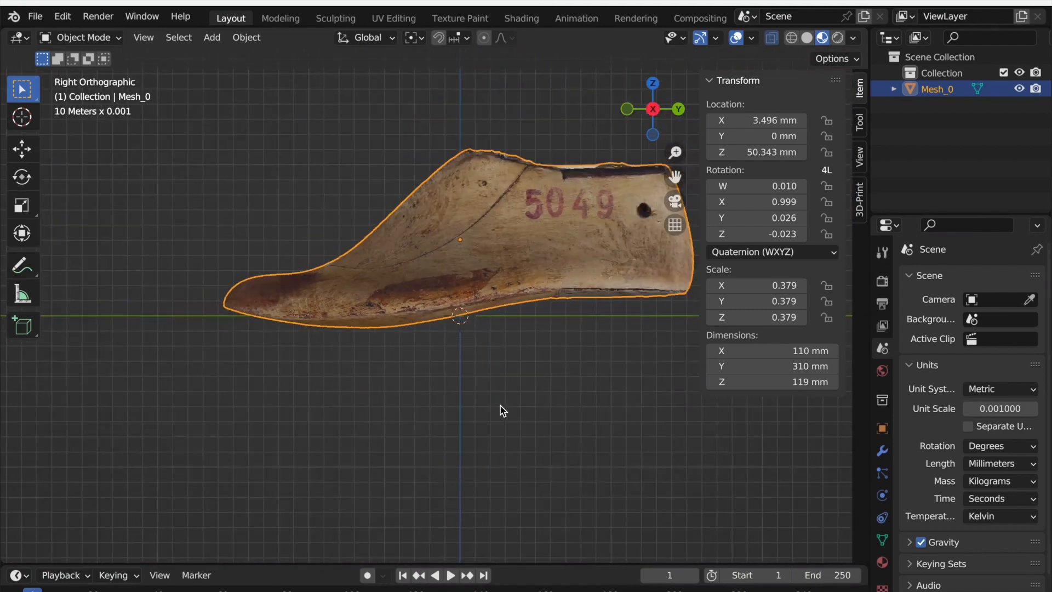
- Try setting only the shoe last's X dimension to 80 mm
left_click(344, 179)
left_click(247, 37)
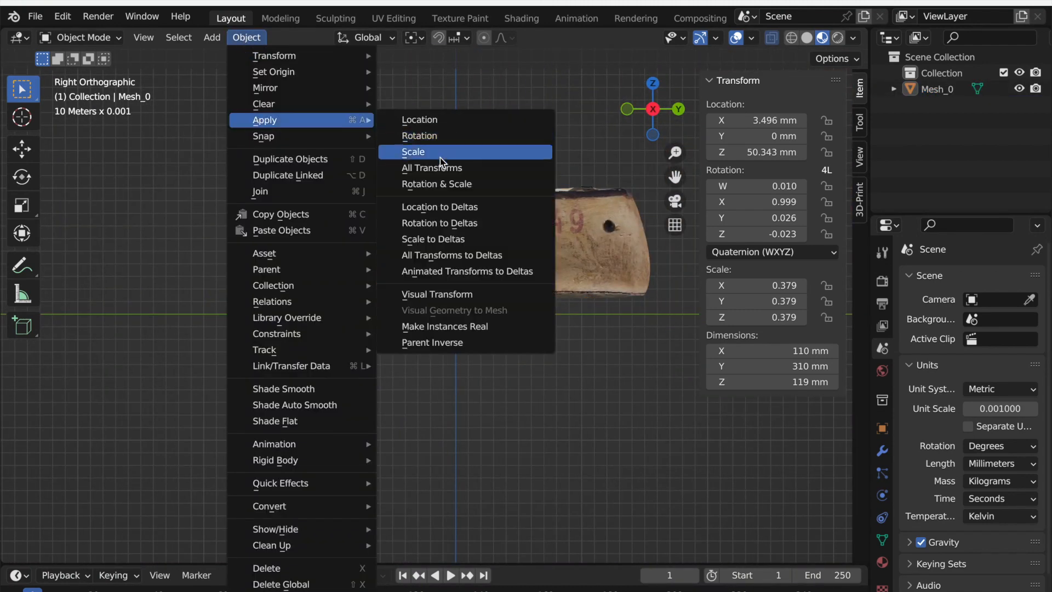
key("Return")
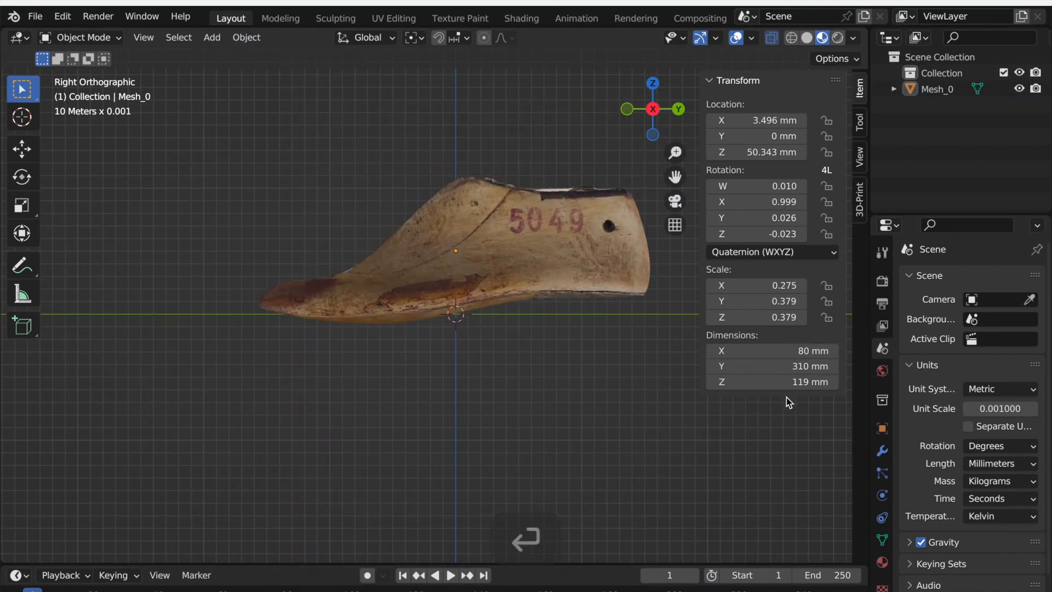
- Scale the shoe last uniformly to about 0.276 and apply all transforms to it
left_click(459, 260)
key("s")
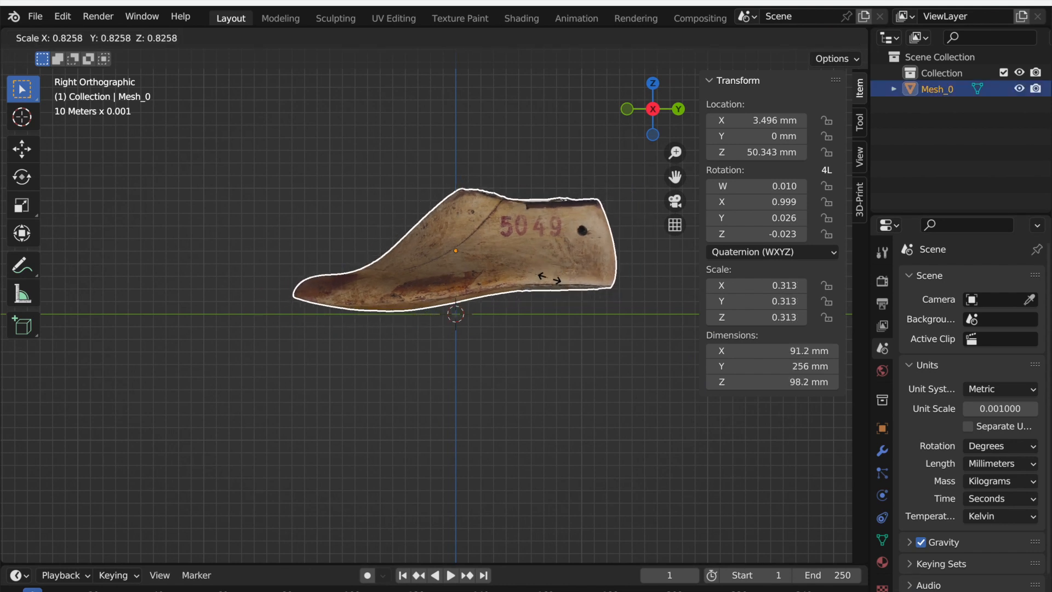
left_click(495, 332)
middle_click_drag(496, 353, 281, 345)
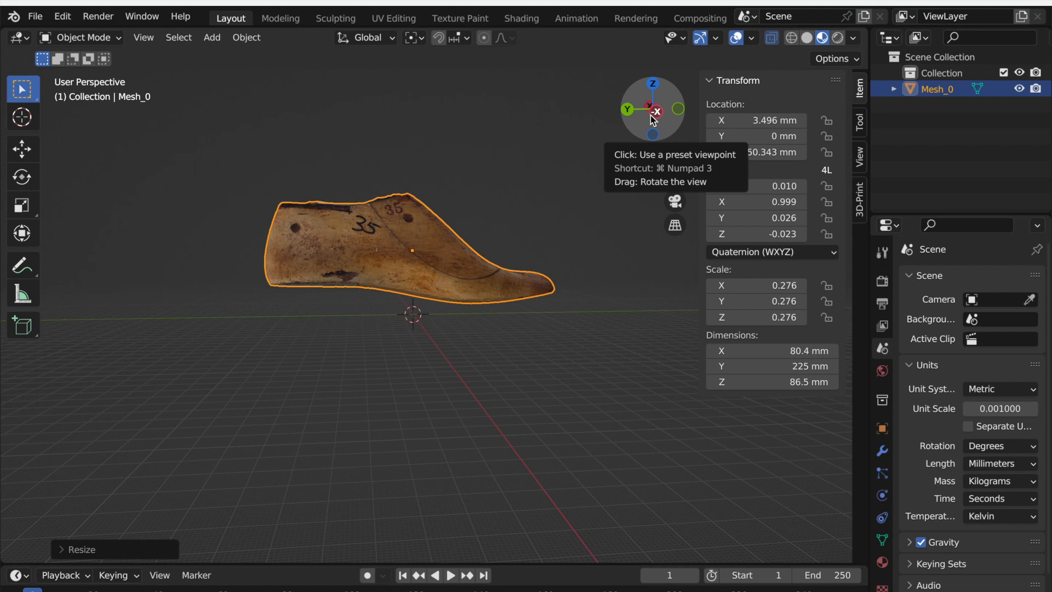
left_click(246, 37)
mouse_move(274, 120)
left_click(419, 168)
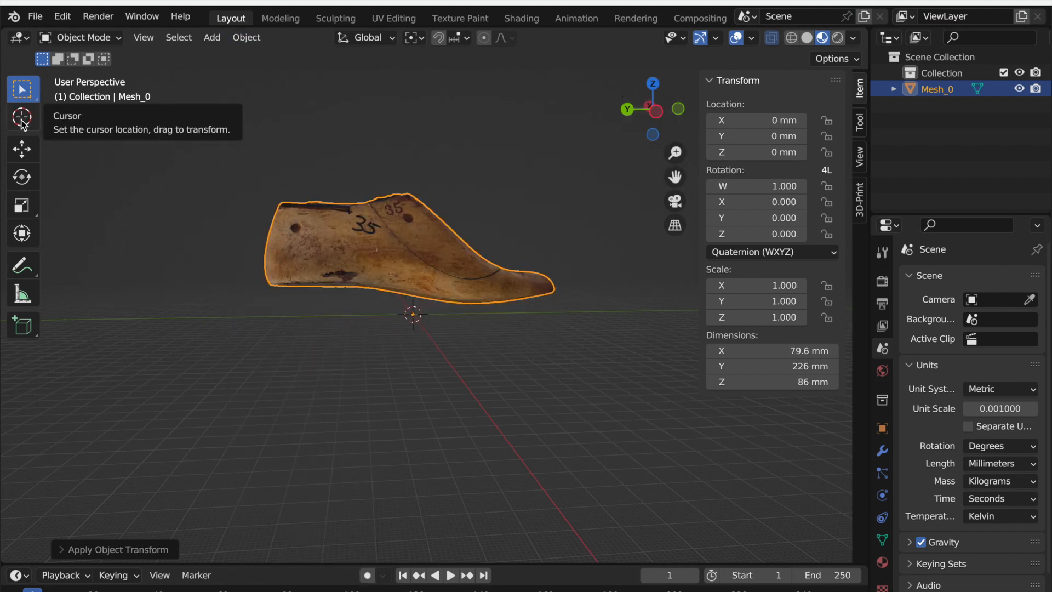
- In Solid shading and Edit Mode, merge the shoe last's vertices by distance using 0.13 mm
left_click(807, 38)
left_click(81, 38)
left_click(75, 74)
mouse_move(340, 307)
middle_mouse_down()
mouse_move(562, 406)
mouse_move(453, 275)
mouse_move(132, 245)
mouse_move(619, 404)
middle_mouse_up()
key("m")
left_click(439, 397)
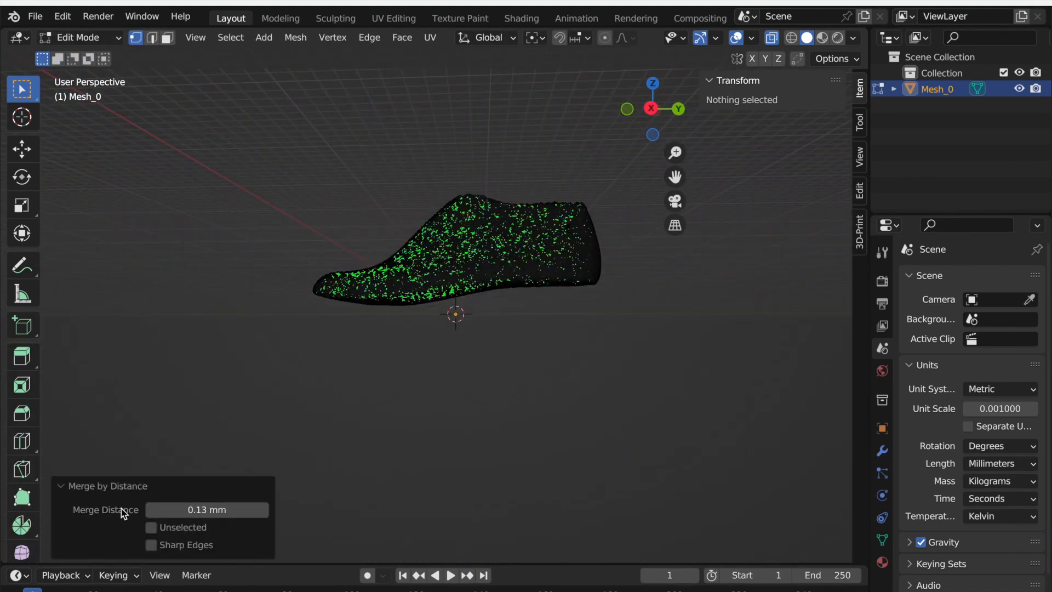
left_click(404, 329)
- Turn on the statistics and face orientation overlays and examine the mesh holes in edge select mode
middle_click_drag(404, 329, 496, 301)
left_click(751, 38)
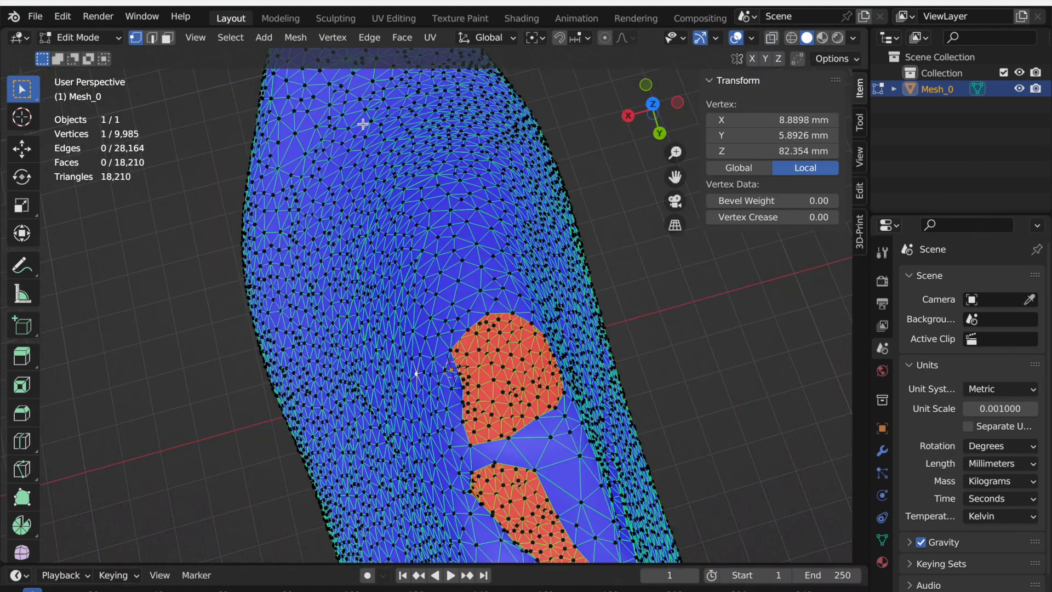
middle_click_drag(363, 124, 610, 329)
key("2")
left_click(610, 329)
middle_click_drag(553, 207, 433, 351)
- Search the add-ons for "3d print" and enable the Mesh: 3D-Print Toolbox add-on
left_click(860, 122)
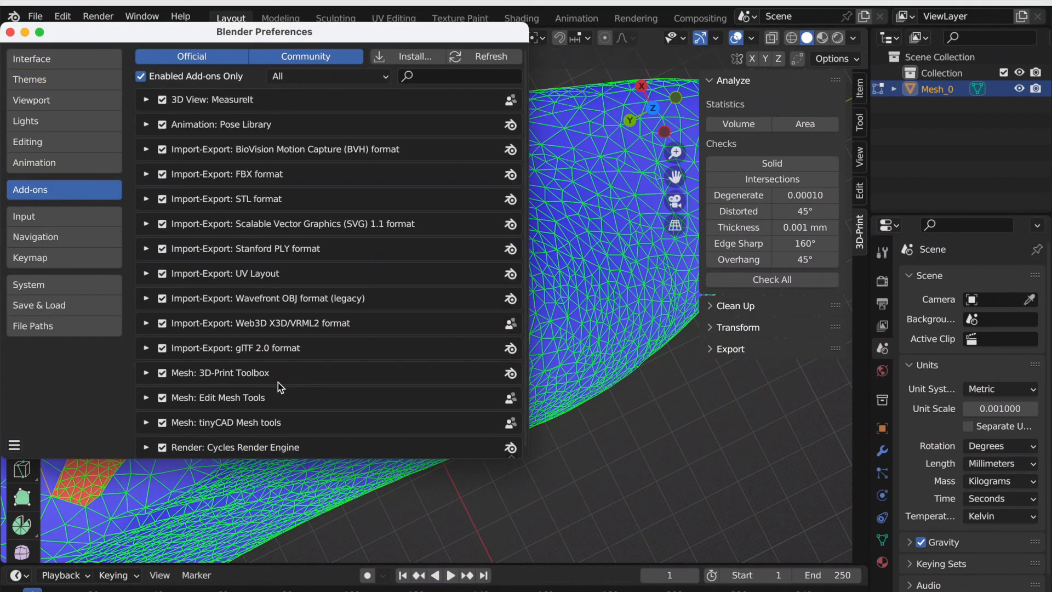
type("3d print")
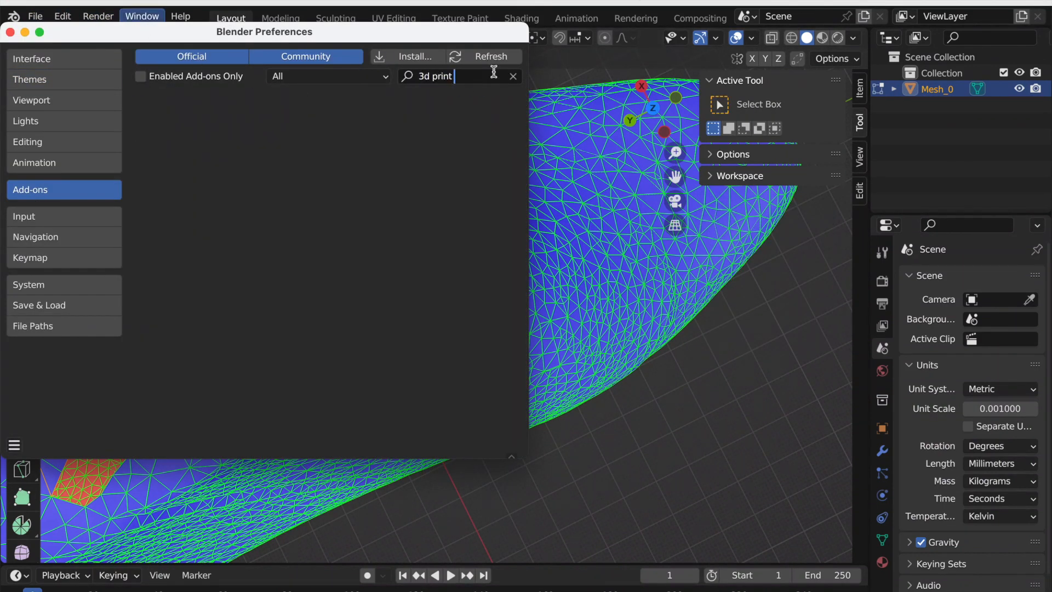
key("Return")
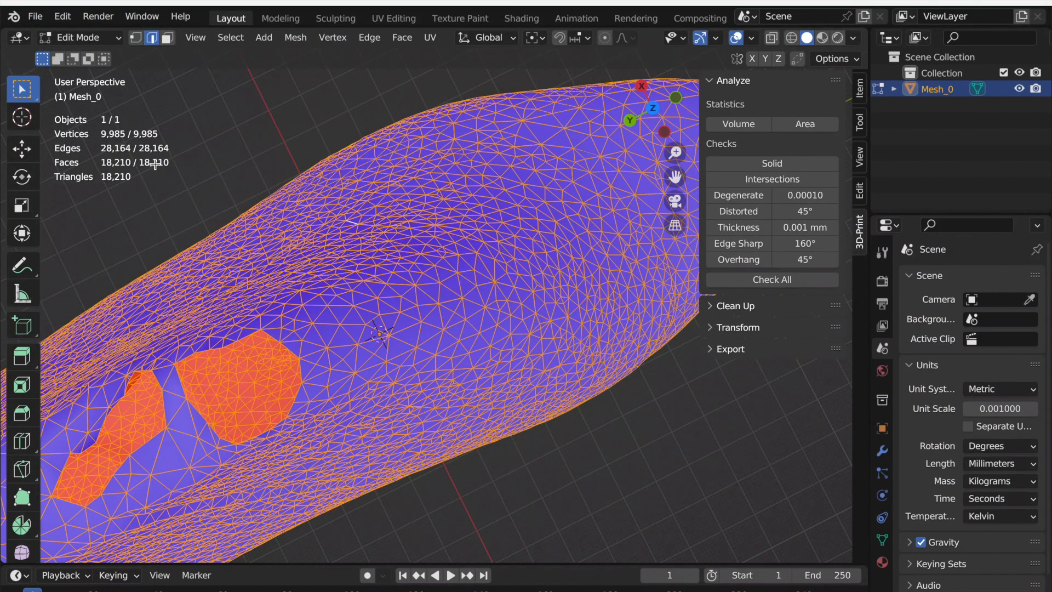
- Run all 3D-print checks on the whole mesh and repair it with Make Manifold
left_click(773, 280)
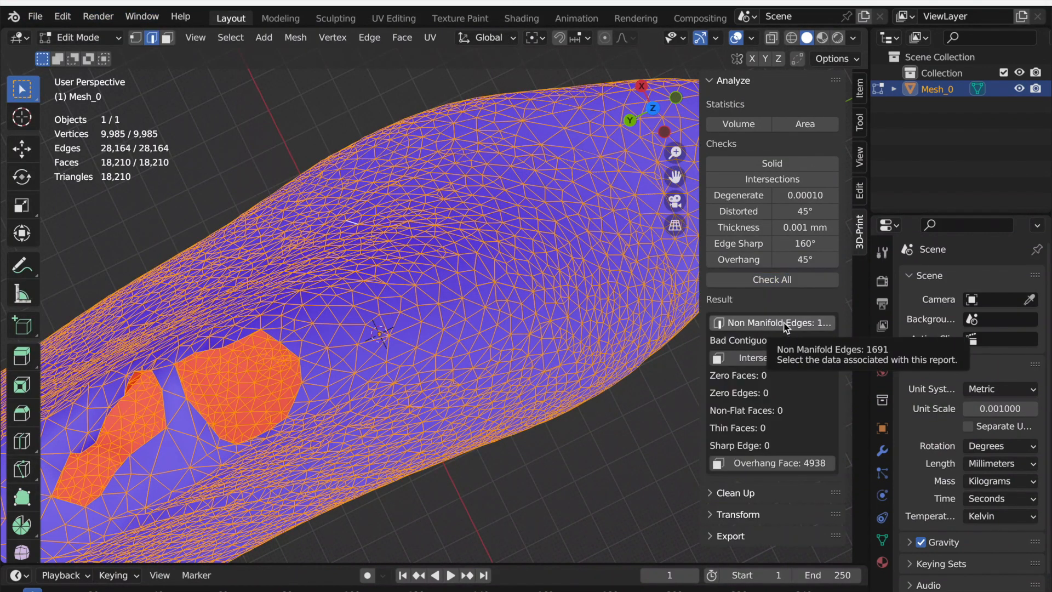
left_click(772, 500)
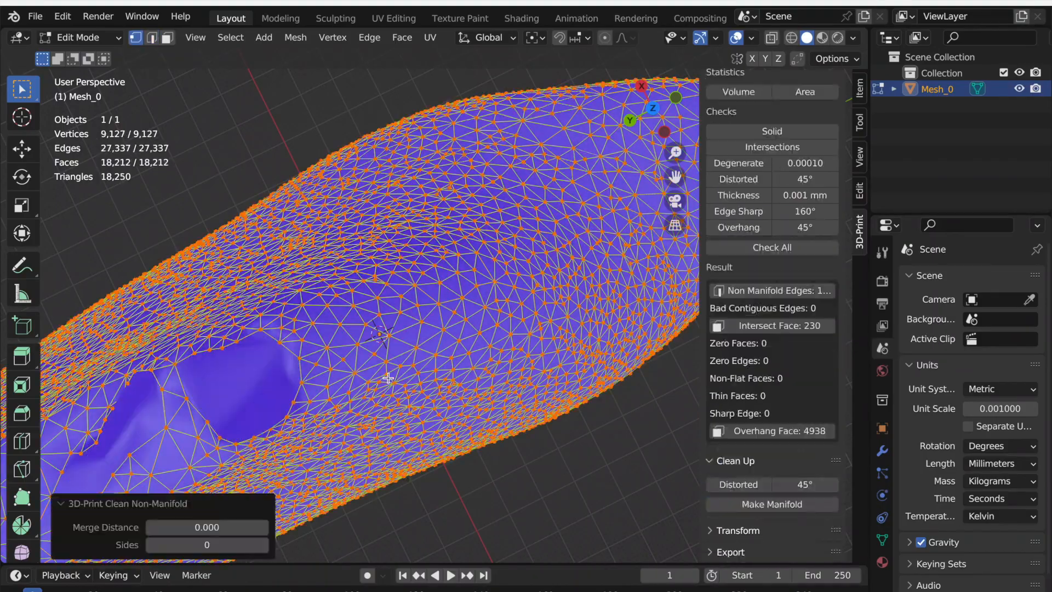
- In face select mode, triangulate the large multi-sided faces that fill the former holes in the last
middle_click_drag(383, 329, 454, 233)
left_click(168, 38)
left_click(454, 233)
left_click(403, 37)
left_click(431, 143)
left_click(431, 143)
left_click(475, 437)
left_click(402, 38)
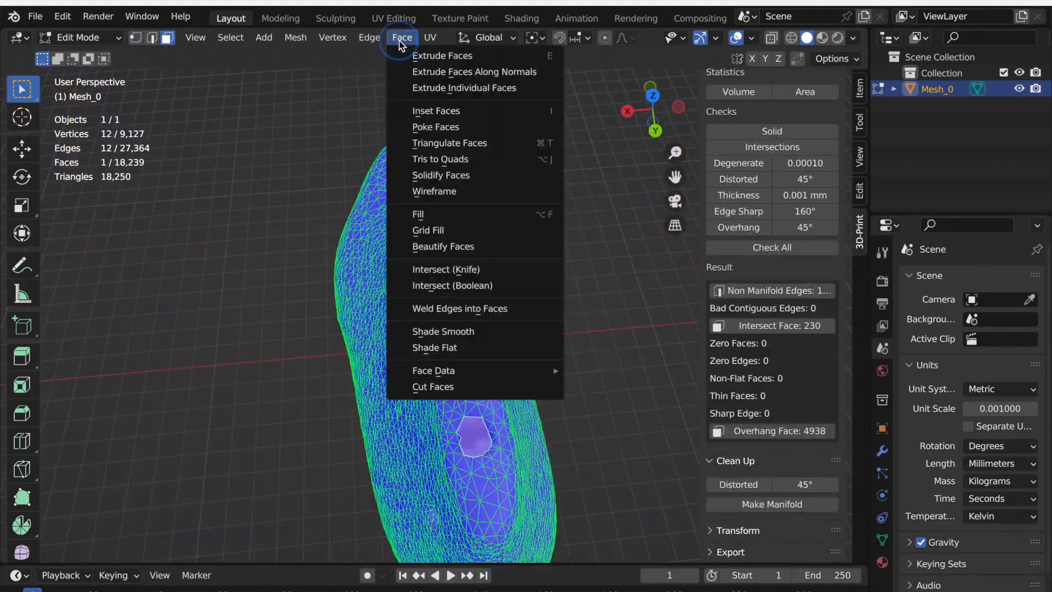
left_click(431, 143)
- Turn off the face orientation overlay and switch the last to Sculpt Mode
middle_click_drag(389, 406, 417, 263)
left_click(752, 38)
left_click(652, 360)
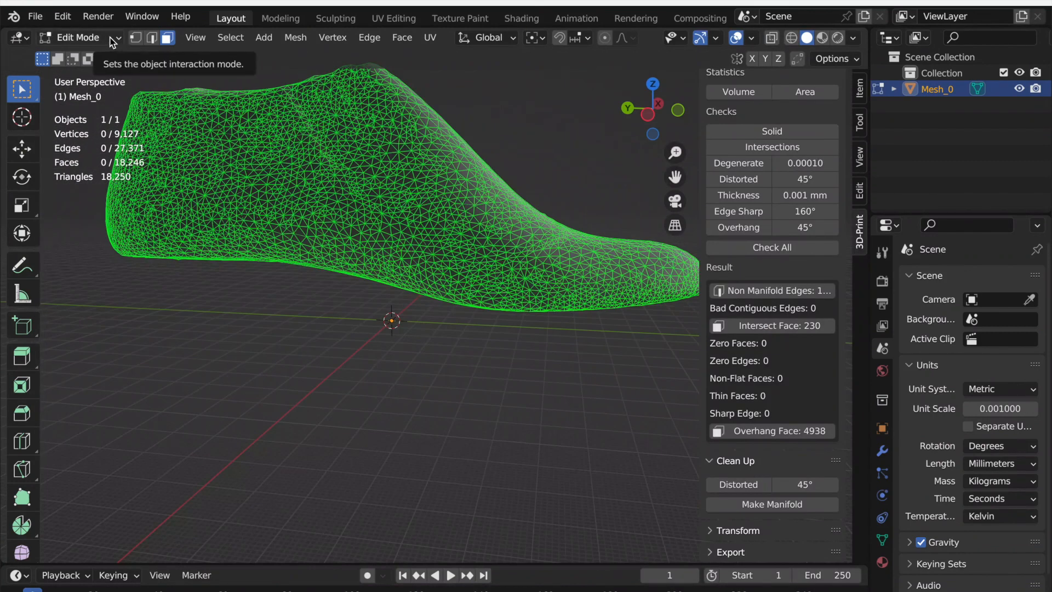
left_click(82, 38)
left_click(77, 82)
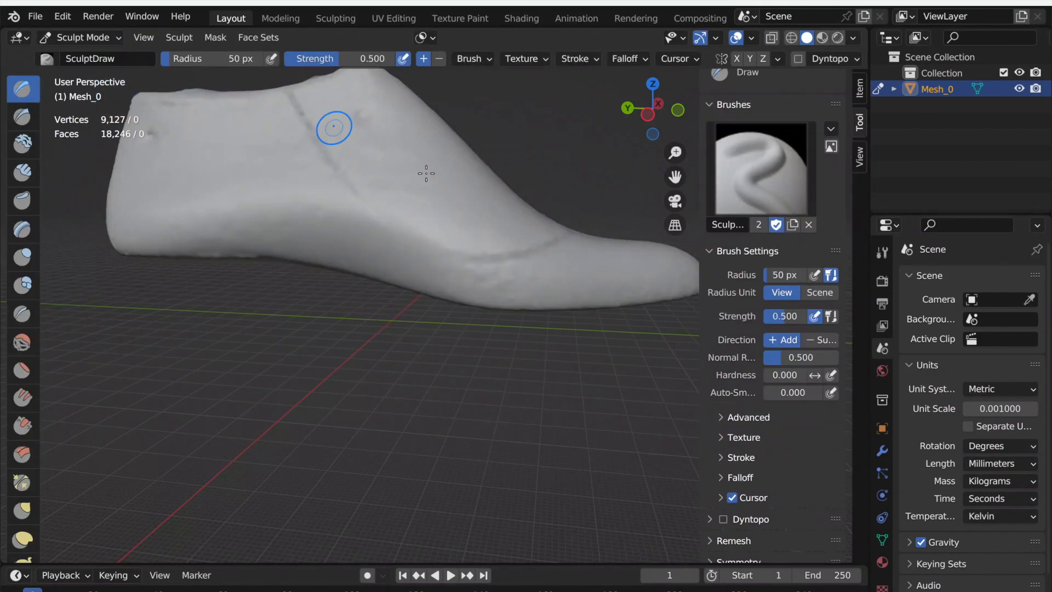
- Try smoothing the scan bumps and seams on the sole, top and sides of the last with the Smooth brush at strength 0.700
scroll(253, 339, "up", 3)
middle_click_drag(253, 339, 306, 219)
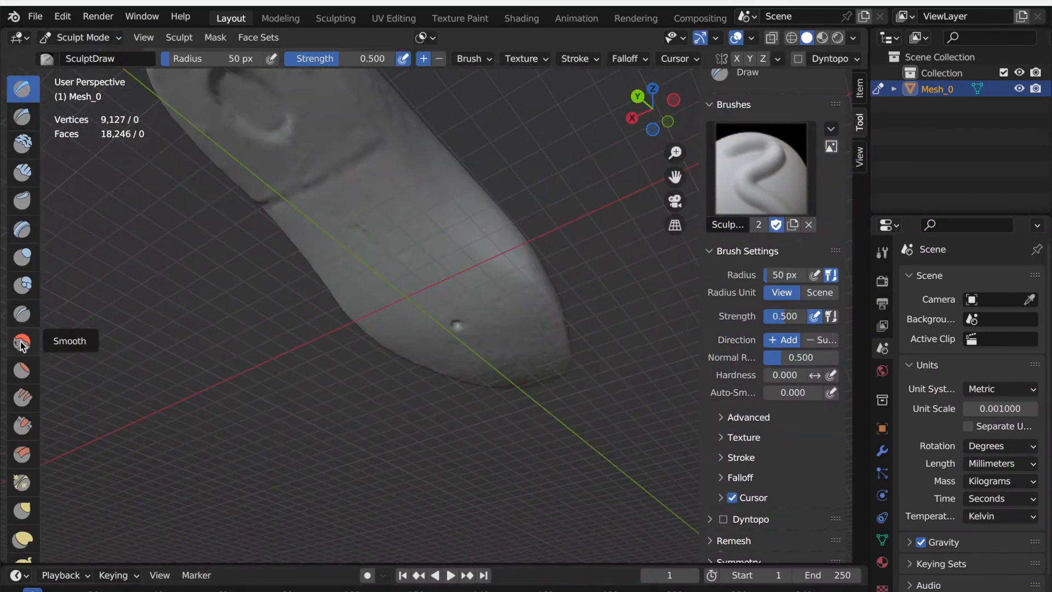
left_click(22, 342)
middle_click_drag(360, 177, 401, 172)
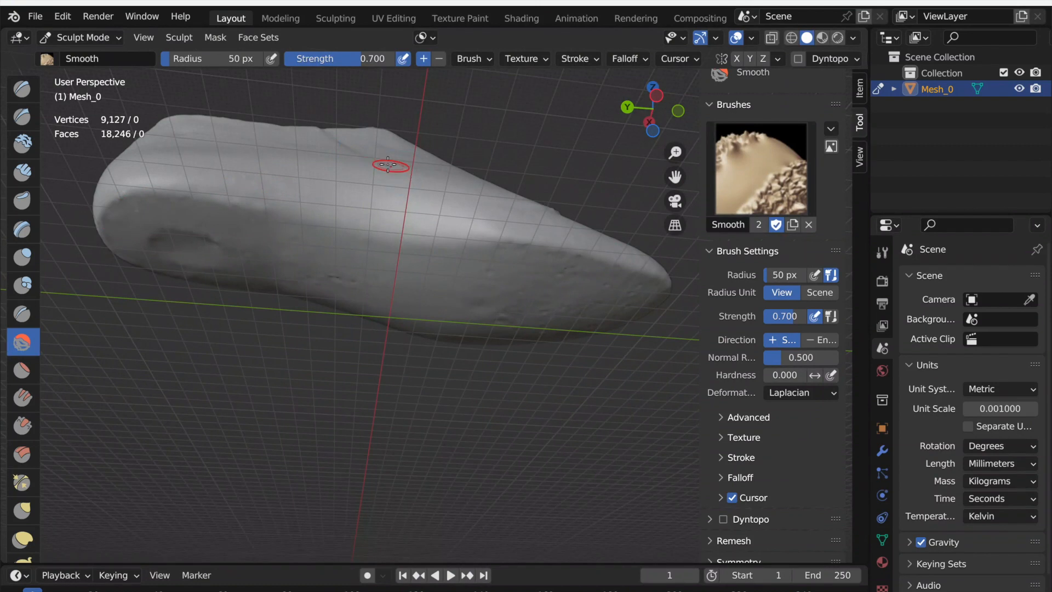
middle_click_drag(587, 235, 366, 236)
middle_click_drag(630, 270, 530, 154)
middle_click_drag(419, 291, 644, 424)
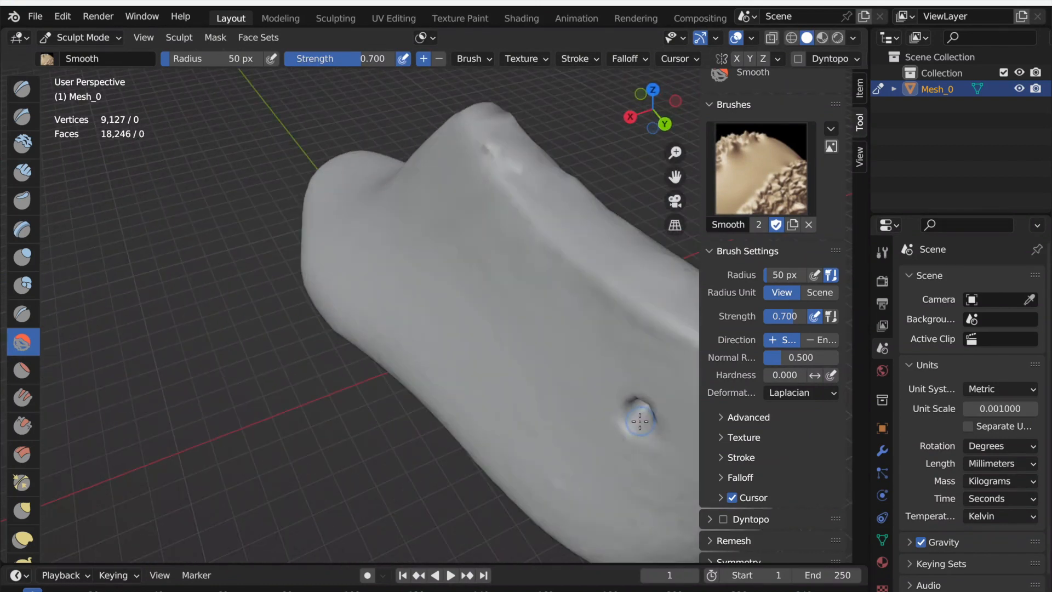
key("i")
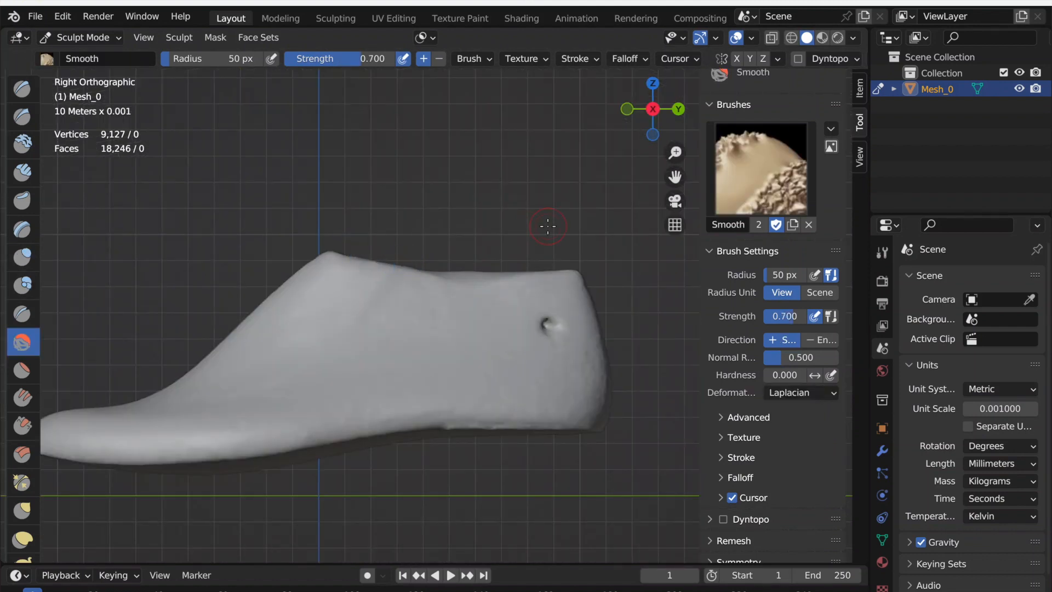
left_click(652, 109)
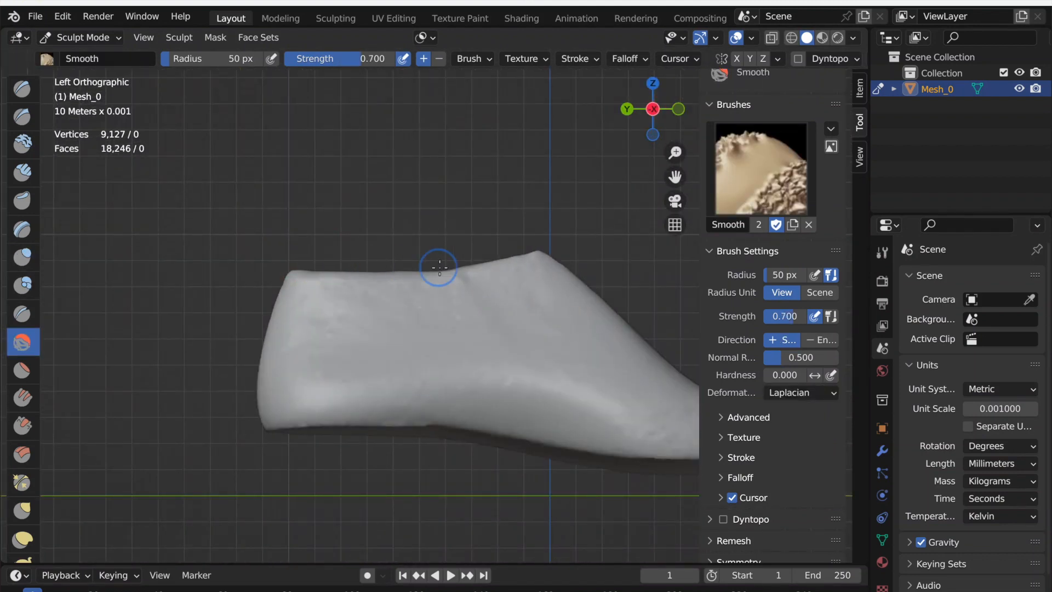
middle_click_drag(406, 268, 347, 153)
left_click(652, 118)
scroll(488, 383, "down", 4)
scroll(489, 384, "up", 1)
- Try the Inflate/Deflate brush on the heel of the sole and continue with the Smooth brush at strength 0.700
left_click(32, 265)
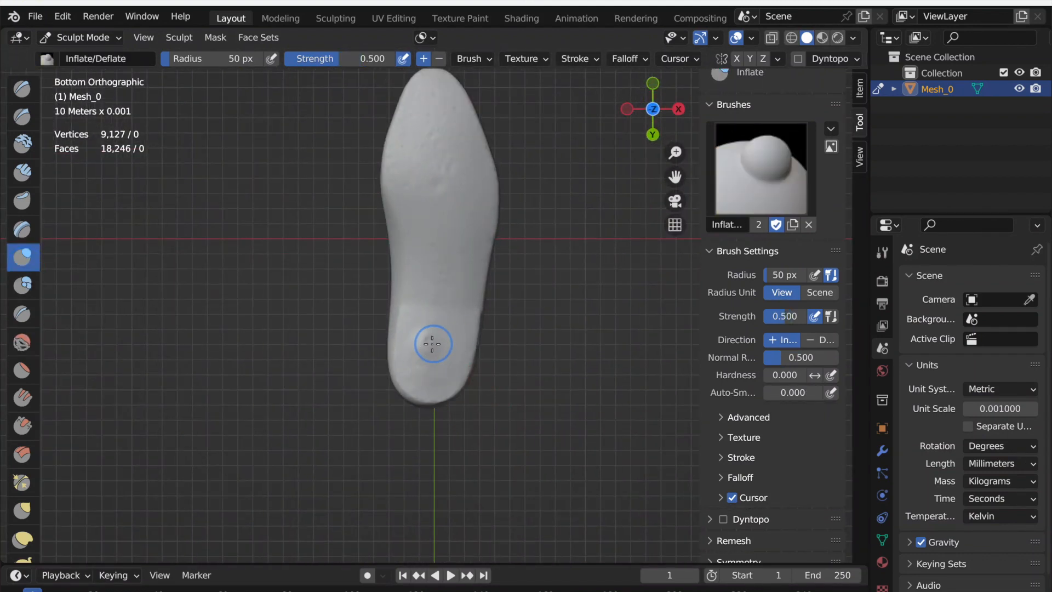
middle_click_drag(275, 309, 335, 332)
left_click(25, 342)
middle_click_drag(548, 482, 612, 552)
middle_click_drag(453, 493, 292, 460)
middle_click_drag(382, 278, 522, 296)
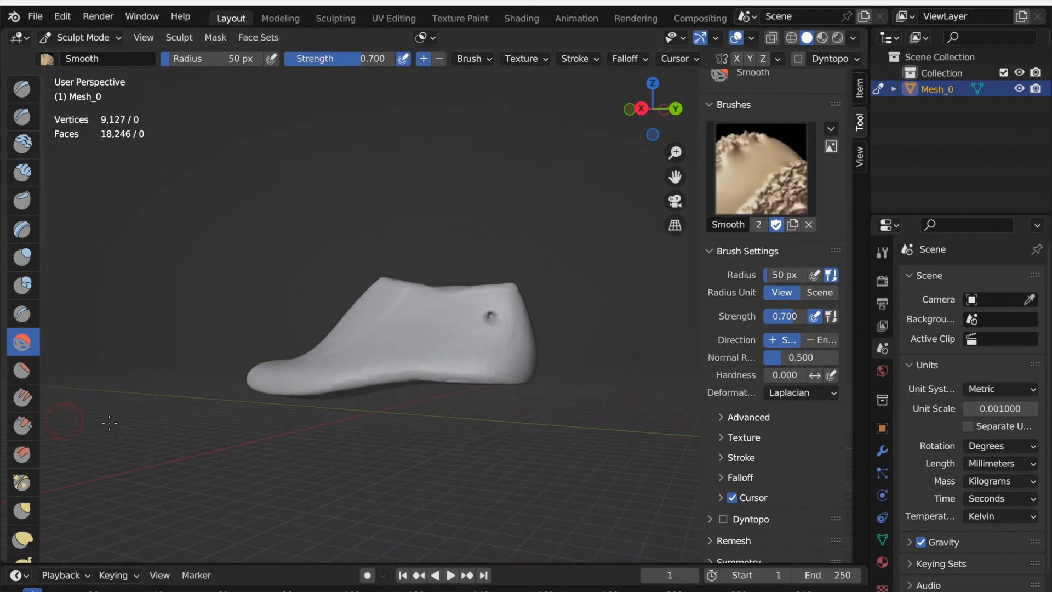
mouse_move(579, 424)
middle_mouse_down()
mouse_move(493, 418)
mouse_move(535, 402)
mouse_move(357, 183)
mouse_move(437, 292)
mouse_move(383, 274)
middle_mouse_up()
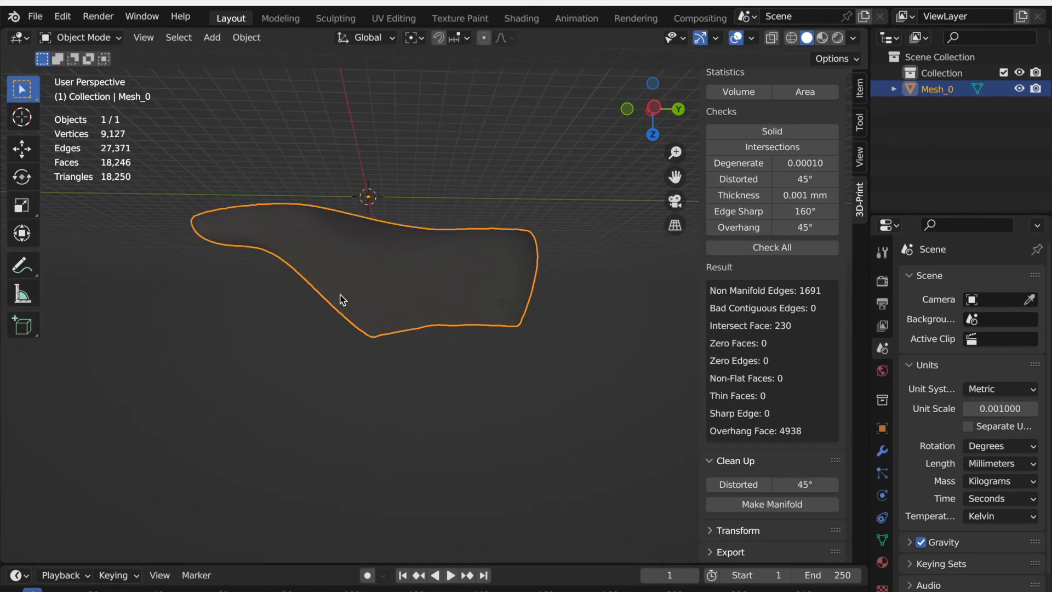
- Save the project as a Blender file in the Lastmaking folder
mouse_move(340, 298)
middle_mouse_down()
mouse_move(521, 122)
mouse_move(267, 436)
mouse_move(531, 420)
mouse_move(269, 425)
middle_mouse_up()
left_click(656, 107)
left_click(34, 21)
left_click(59, 121)
left_click(339, 529)
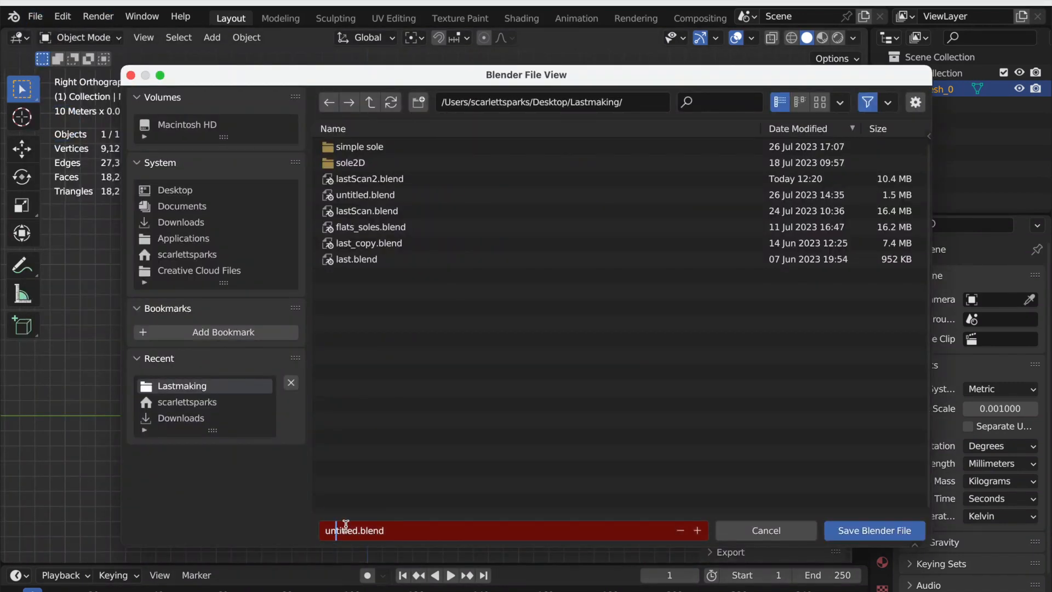
key("Return")
key("Return")
- Duplicate the last in place, hide the original Mesh_0 and stay in Object Mode
left_click(247, 37)
left_click(307, 155)
key("Escape")
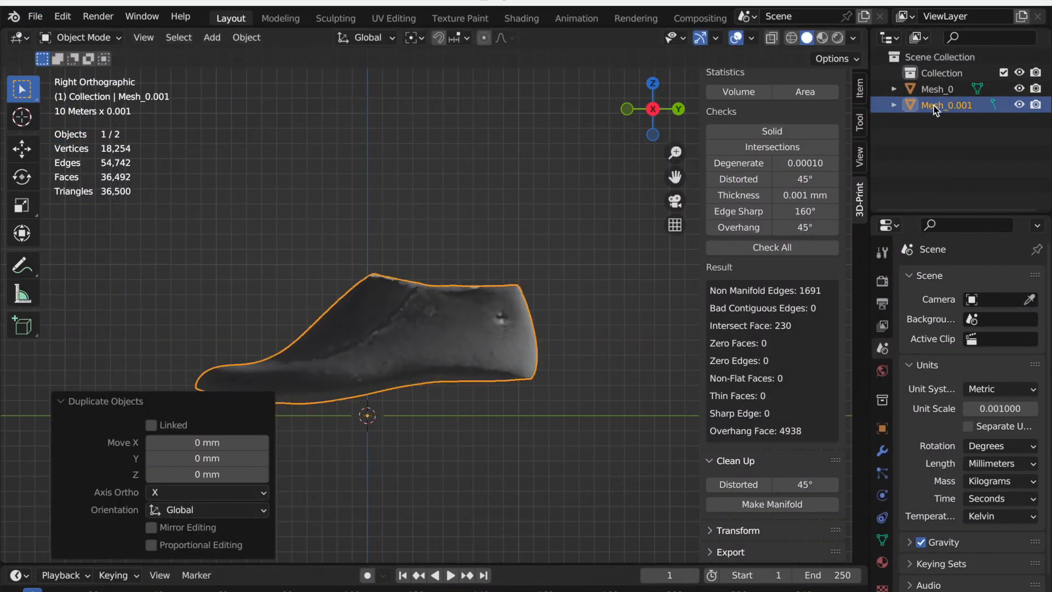
left_click(1020, 89)
key("Tab")
left_click(81, 38)
left_click(80, 58)
- Add a mesh plane with a size of 20 mm
left_click(212, 37)
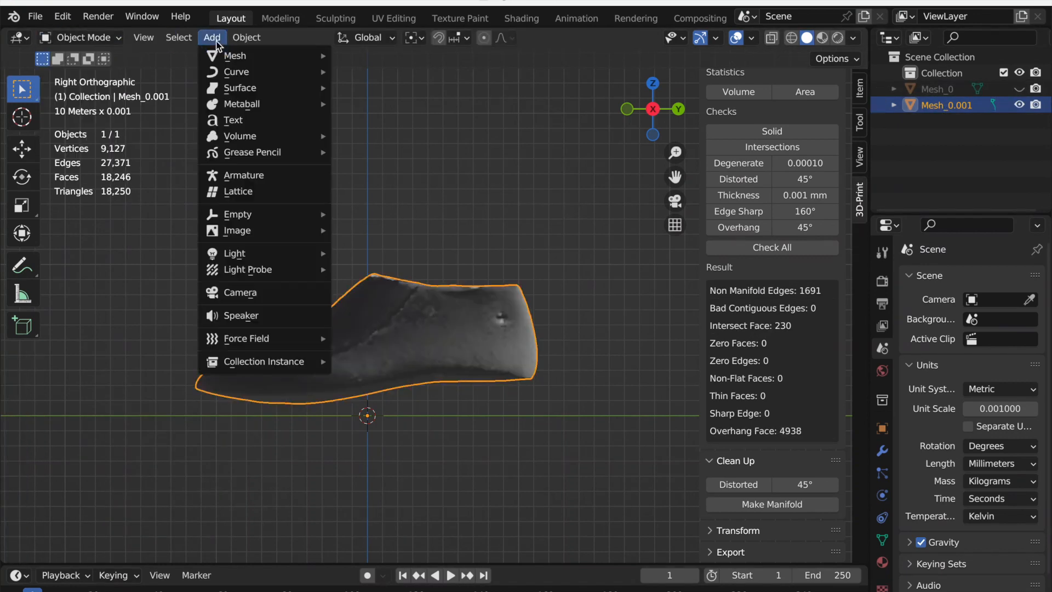
mouse_move(236, 54)
left_click(359, 55)
left_click(201, 410)
type("20")
key("Return")
- In Edit Mode and bottom view, move the plane about -110.41 mm along Y to the toe of the sole
key("KP_Decimal")
middle_click_drag(416, 387, 613, 336)
left_click(81, 37)
left_click(77, 73)
left_click(652, 115)
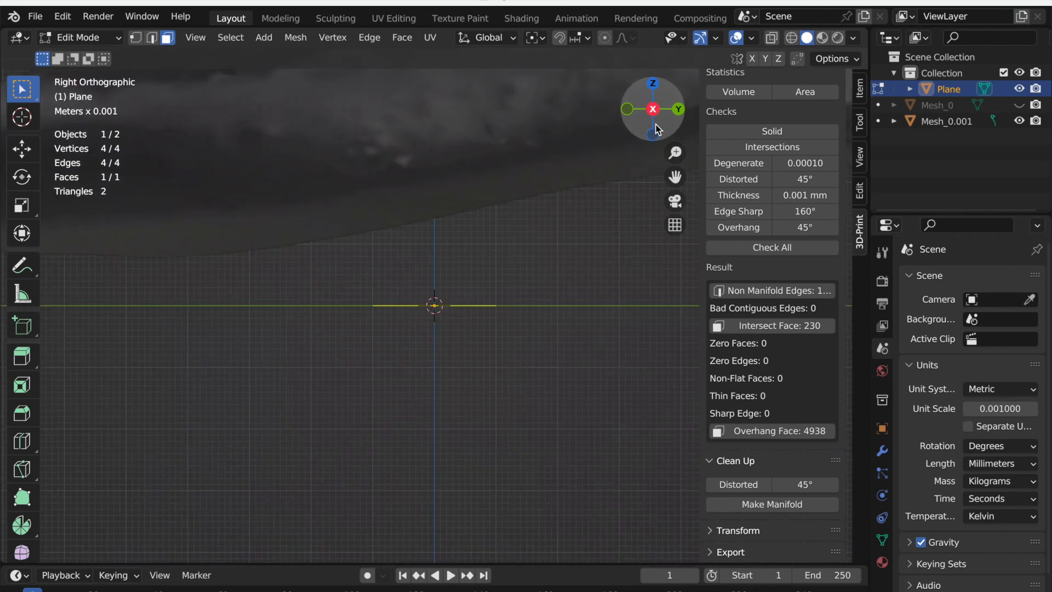
left_click_drag(652, 116, 656, 143)
left_click(655, 141)
key("g")
left_click(455, 116)
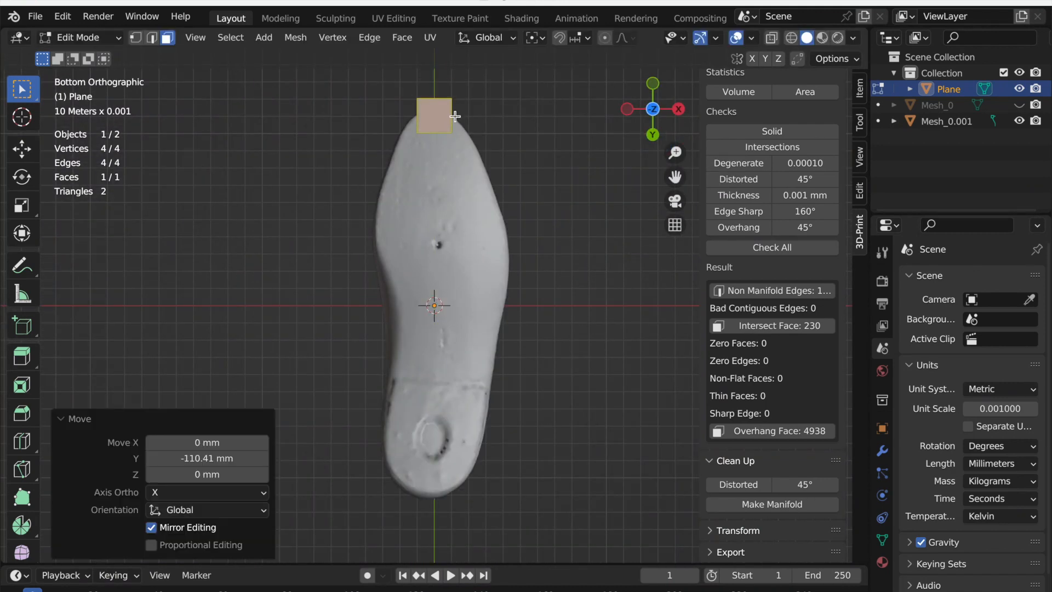
- Merge the plane's vertices at center and move the single vertex about -2.654 mm along Y onto the toe tip
key("m")
left_click(512, 172)
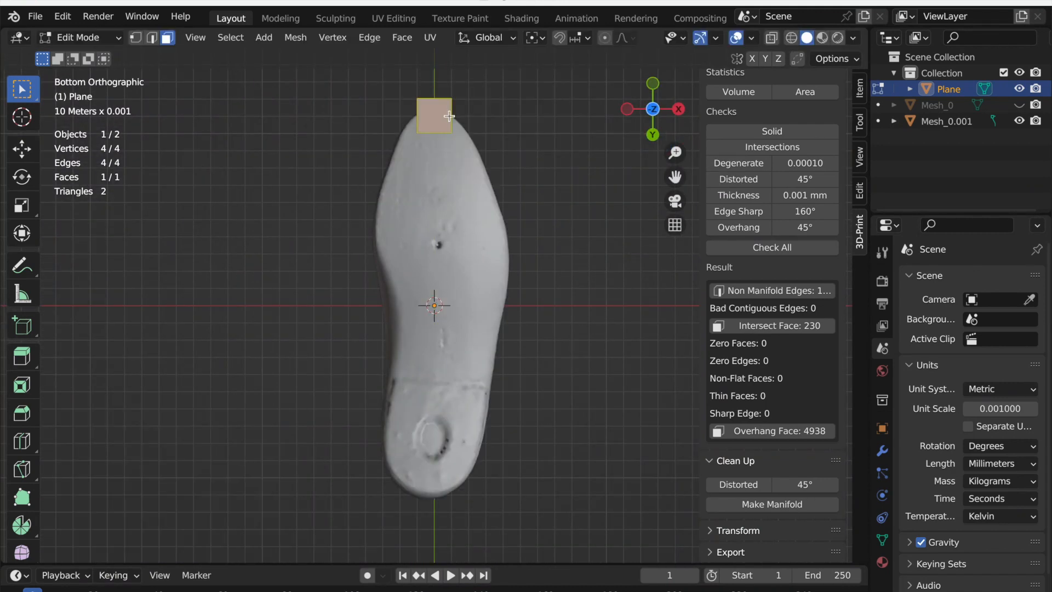
key("m")
left_click(279, 102)
scroll(433, 104, "up", 3)
key("g")
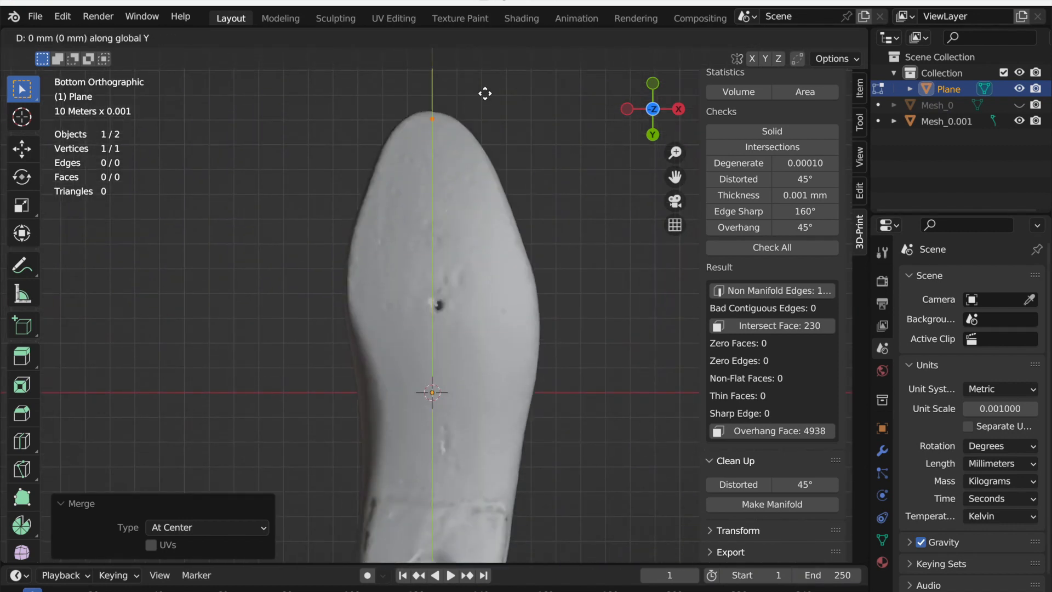
left_click(433, 102)
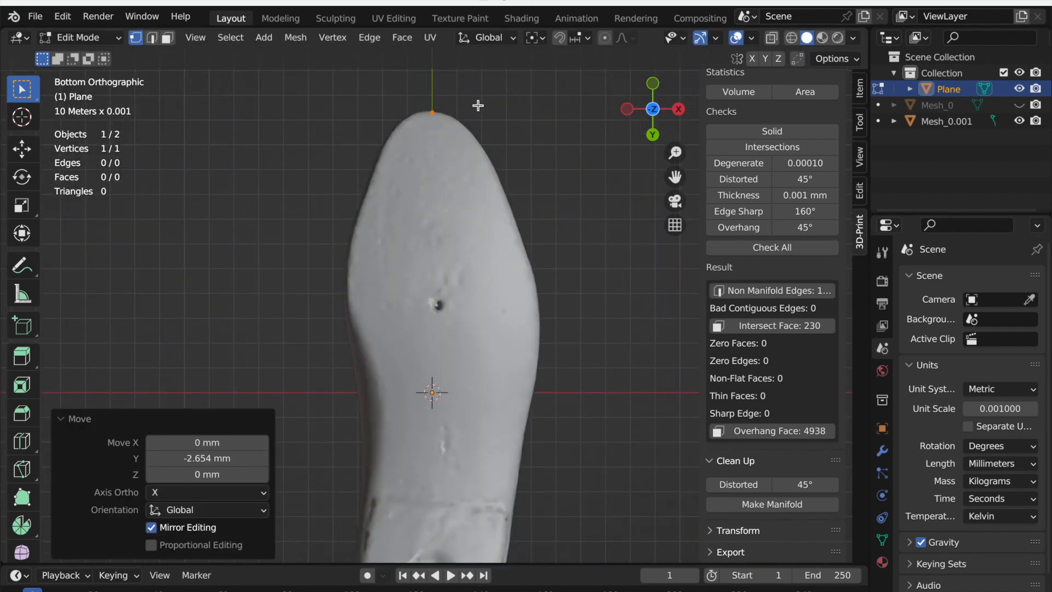
- Extrude the toe vertex repeatedly along the sole's straighter +X edge to near the heel, forming nine edges
key("e")
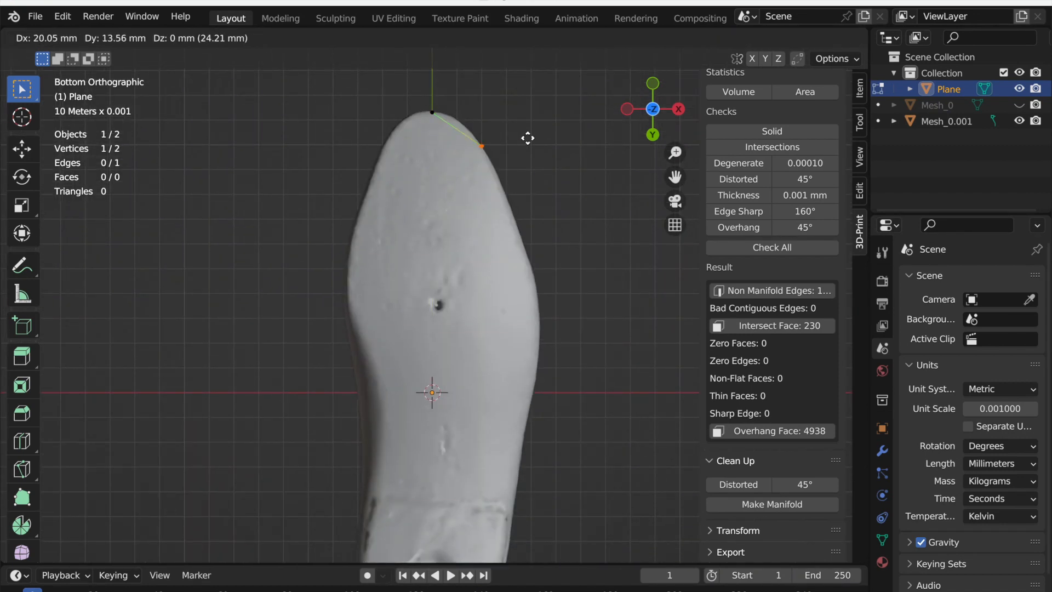
left_click(527, 138)
key("e")
left_click(550, 186)
key("e")
left_click(570, 239)
key("e")
left_click(583, 286)
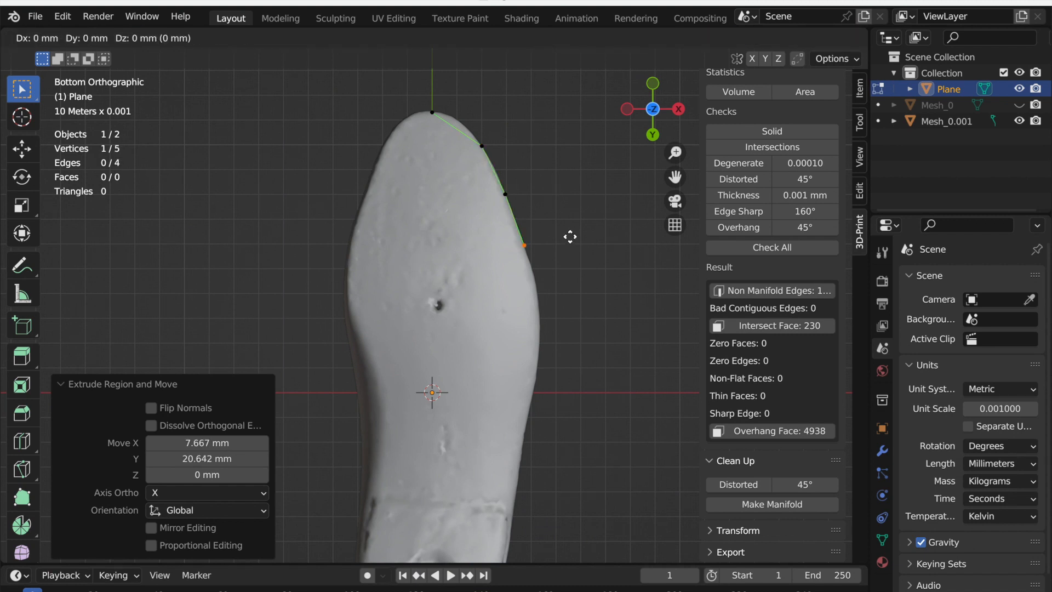
key("e")
left_click(585, 335)
key("e")
left_click(579, 385)
key("e")
left_click(567, 435)
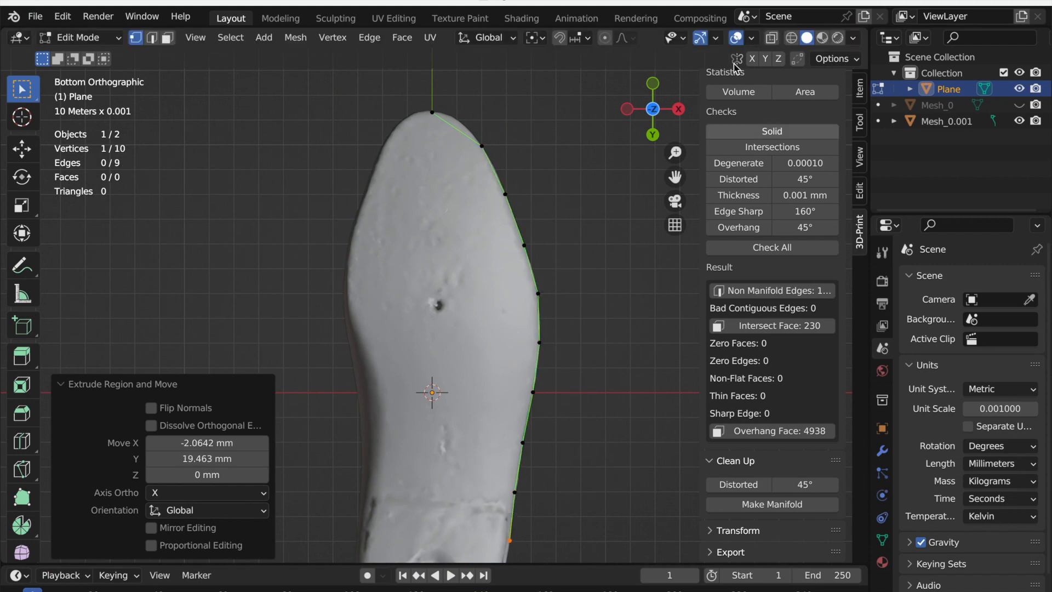
- Turn on X-ray and continue extruding the outline vertices in bottom view around the back of the heel
key("shift+z")
key("shift+z")
key("alt+z")
middle_click_drag(618, 215, 616, 232)
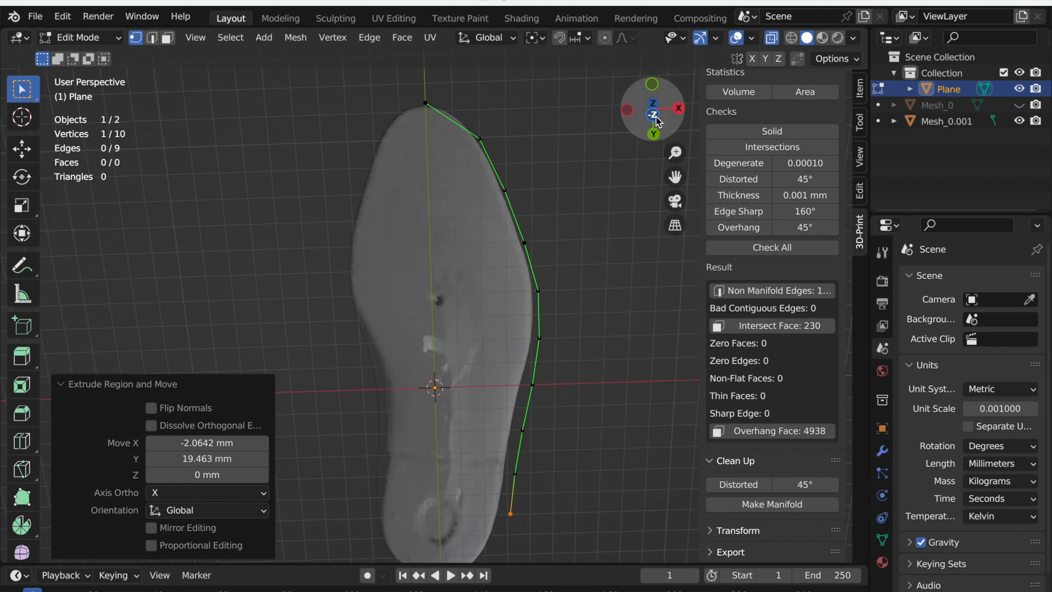
key("ctrl+KP_7")
scroll(616, 232, "down", 2)
key("e")
left_click(553, 514)
key("e")
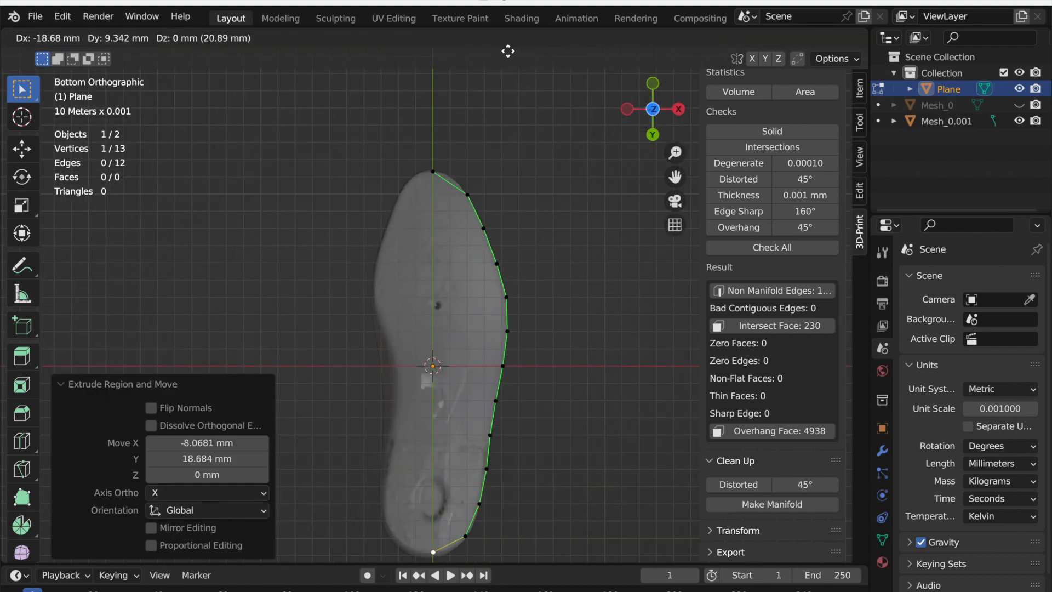
left_click(510, 51)
- Extrude the outline vertices along the arch side of the sole from the heel up to near the toe
key("e")
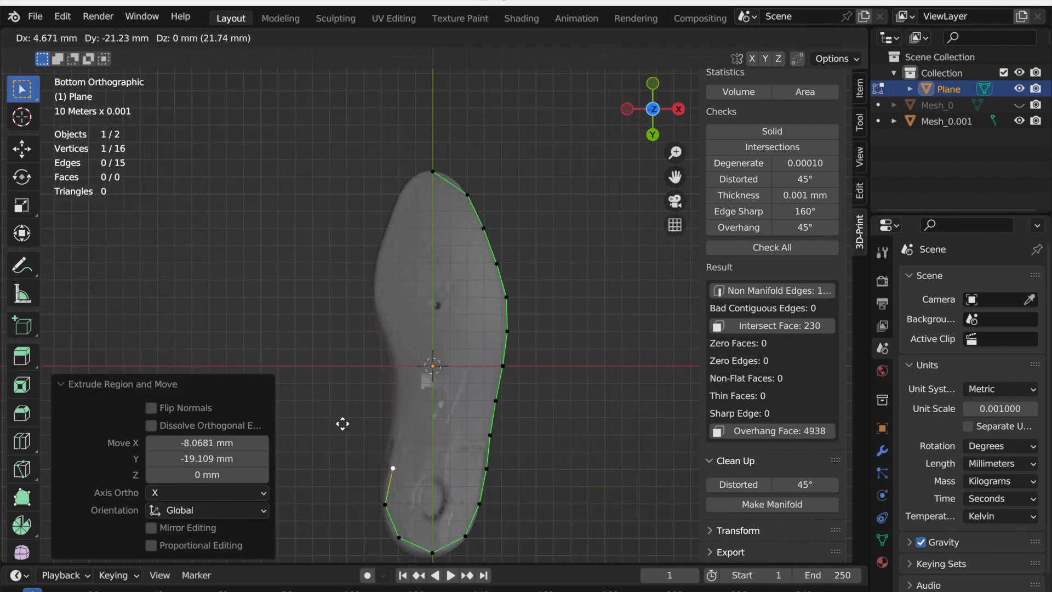
left_click(347, 399)
key("e")
left_click(351, 361)
key("e")
left_click(351, 329)
key("e")
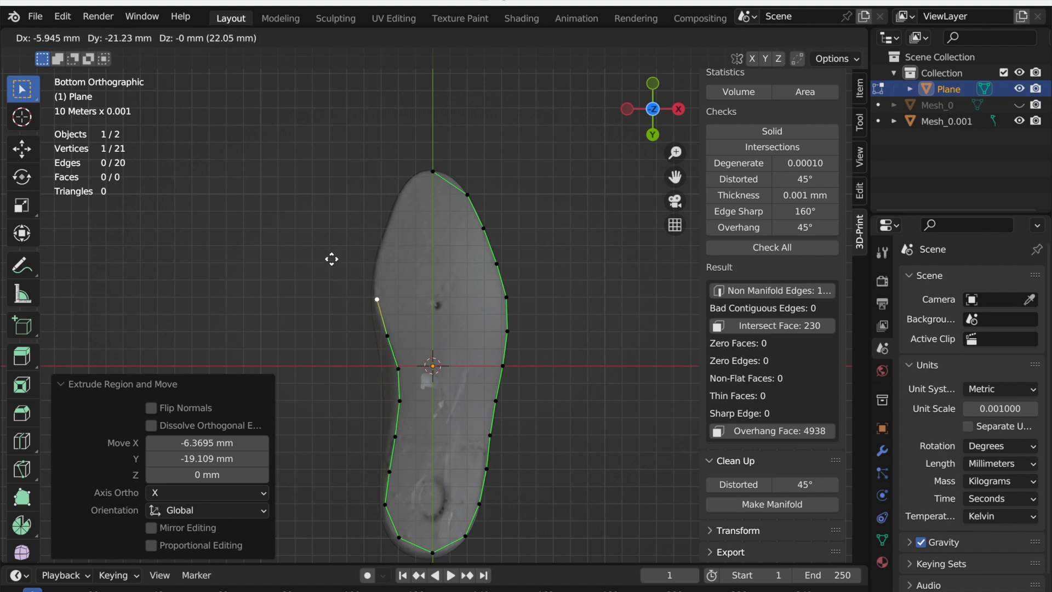
left_click(341, 184)
key("e")
left_click(358, 153)
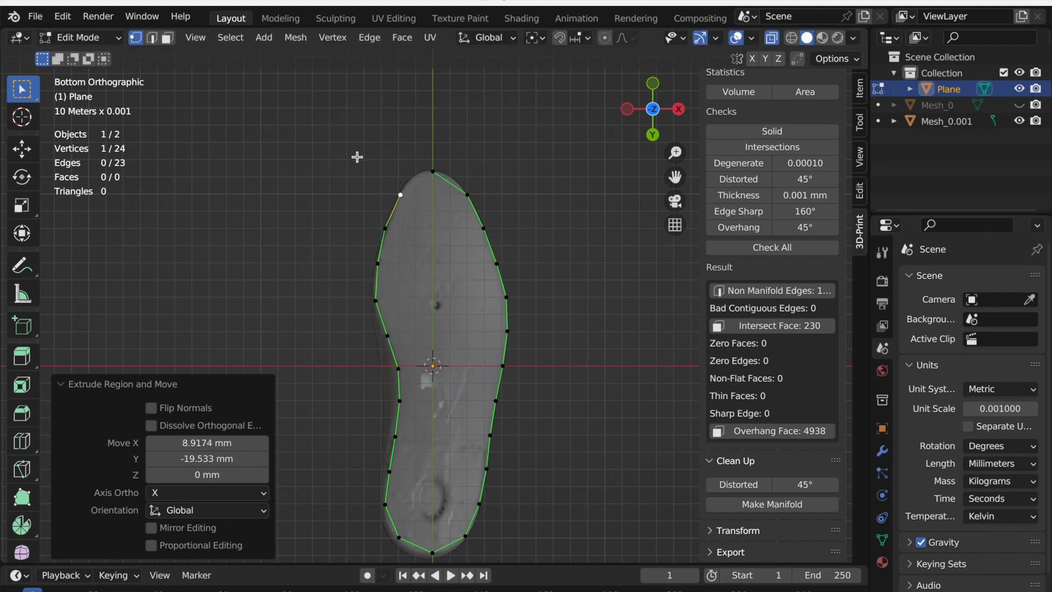
- Close the outline with an edge to the toe tip vertex and adjust the tip along Y
left_click(432, 172, "shift")
key("f")
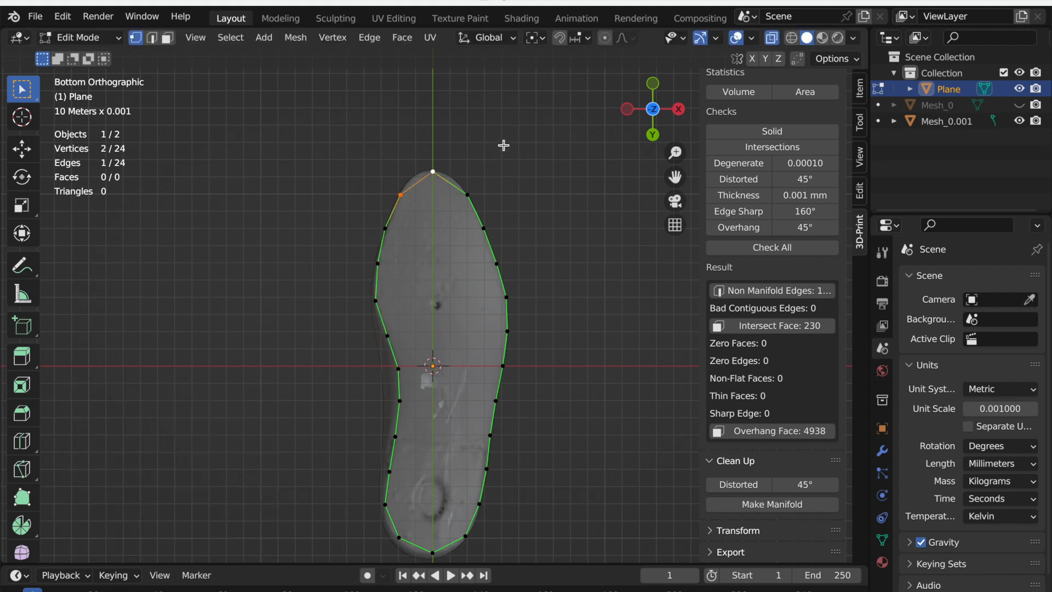
key("g")
key("y")
left_click(630, 139)
- Select the whole closed sole outline and fill it with a face
scroll(496, 195, "up", 3)
key("a")
scroll(564, 198, "down", 2)
key("i")
left_click(433, 134)
key("ctrl+z")
key("f")
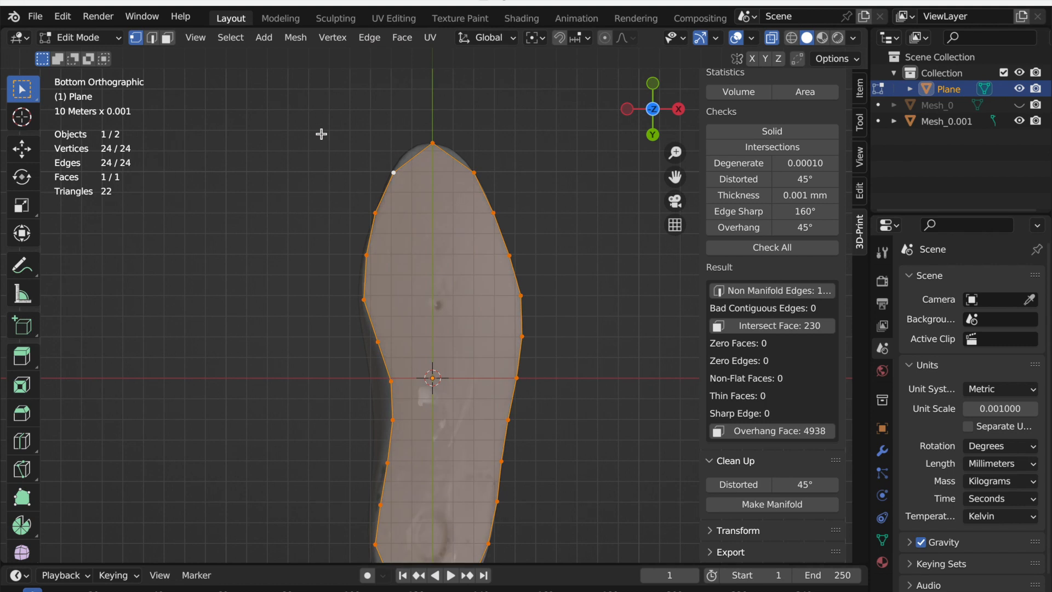
- Inset the sole face twice, by about 11.26 mm and about 6.858 mm
key("i")
left_click(341, 140)
key("i")
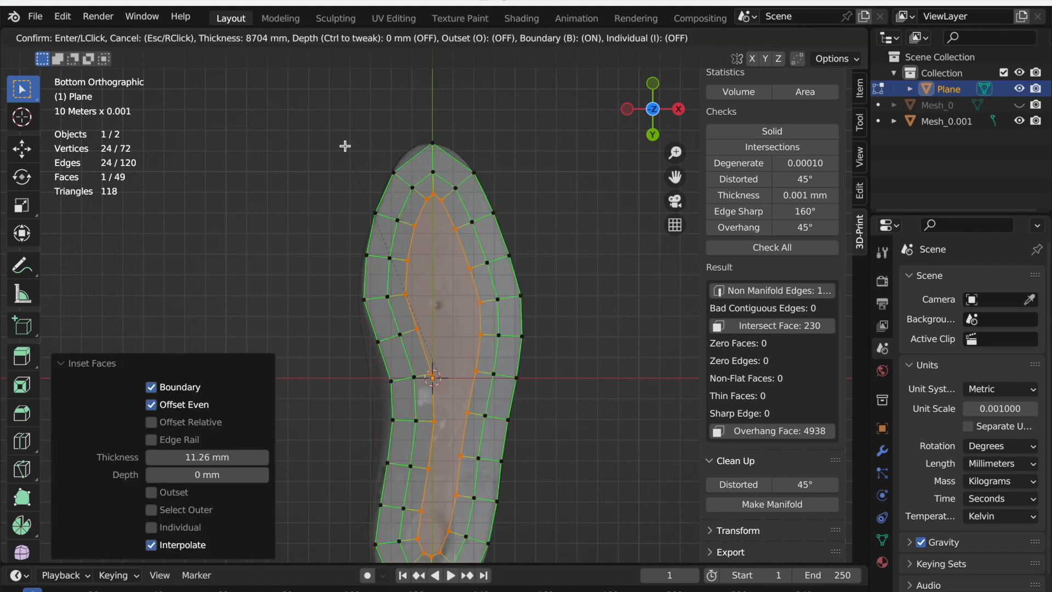
left_click(344, 142)
- Cut the innermost face lengthwise with the Knife from its toe vertex to its heel vertex
scroll(544, 303, "down", 1)
middle_click_drag(438, 329, 441, 250, "shift")
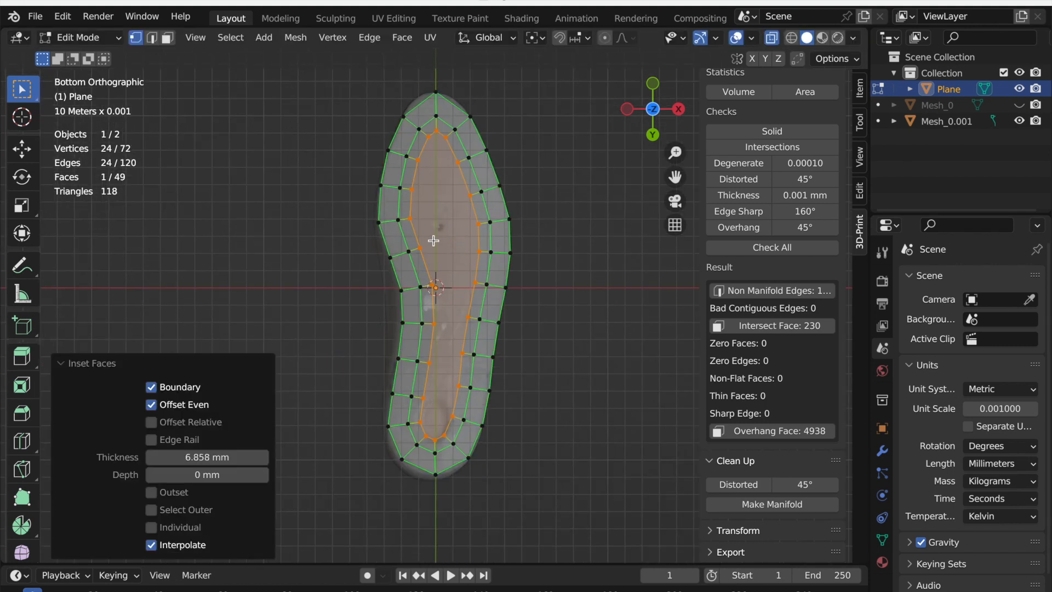
left_click(436, 440)
key("Return")
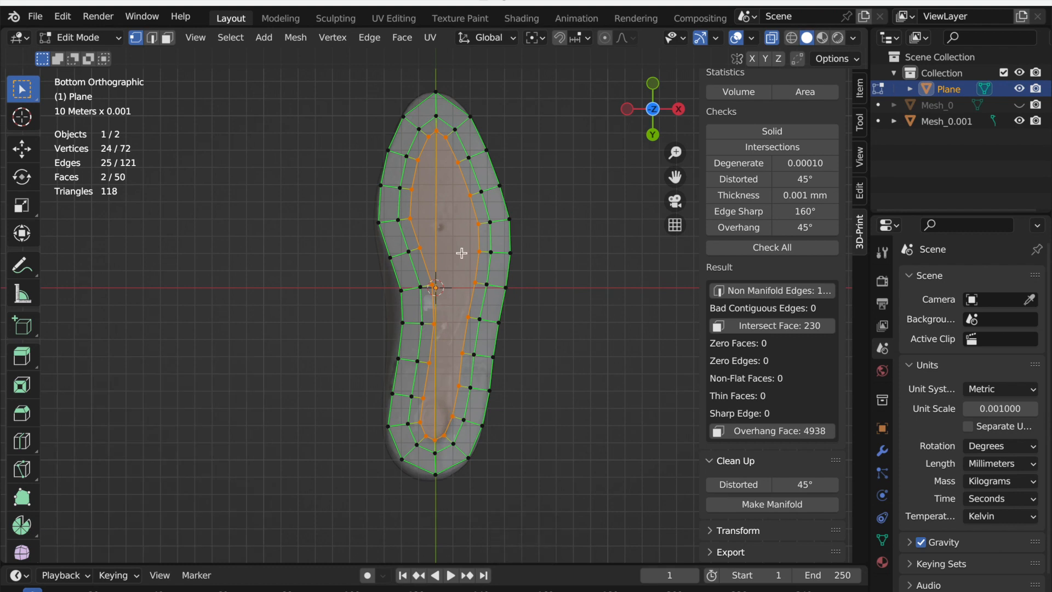
- Edge-slide the arch-side edges of both inset loops outward, the outer loop's by a factor of about -0.249
left_click(432, 286, "ctrl")
key("g")
key("g")
left_click(490, 274)
left_click(408, 252)
left_click(412, 396, "ctrl")
key("g")
key("g")
left_click(570, 347)
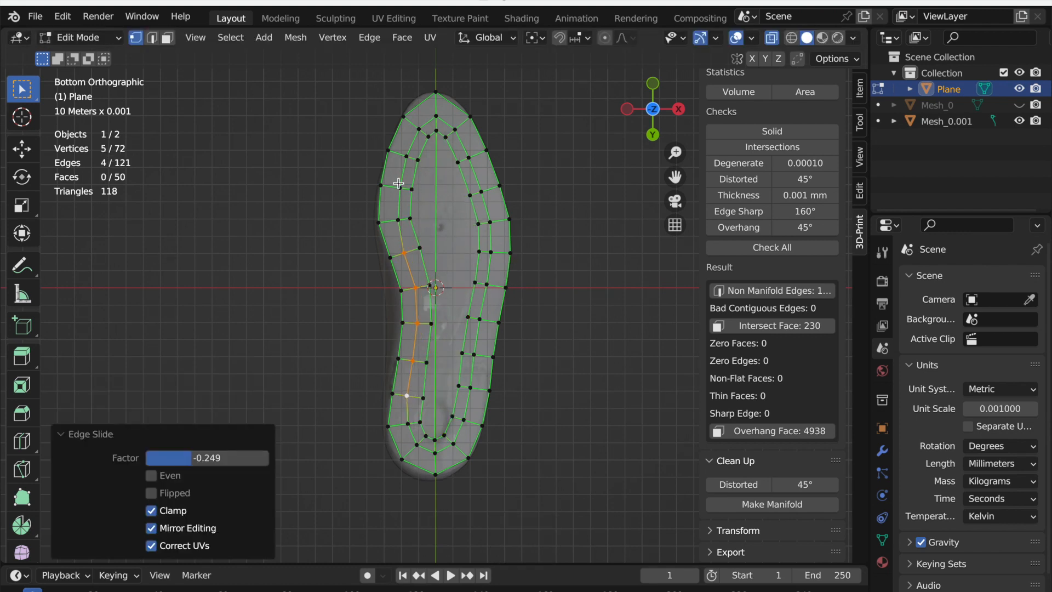
- Knife-cut crosswise edges across the central strip, joining the inner loop's vertices through the lengthwise centre edge
left_click(446, 137)
key("Return")
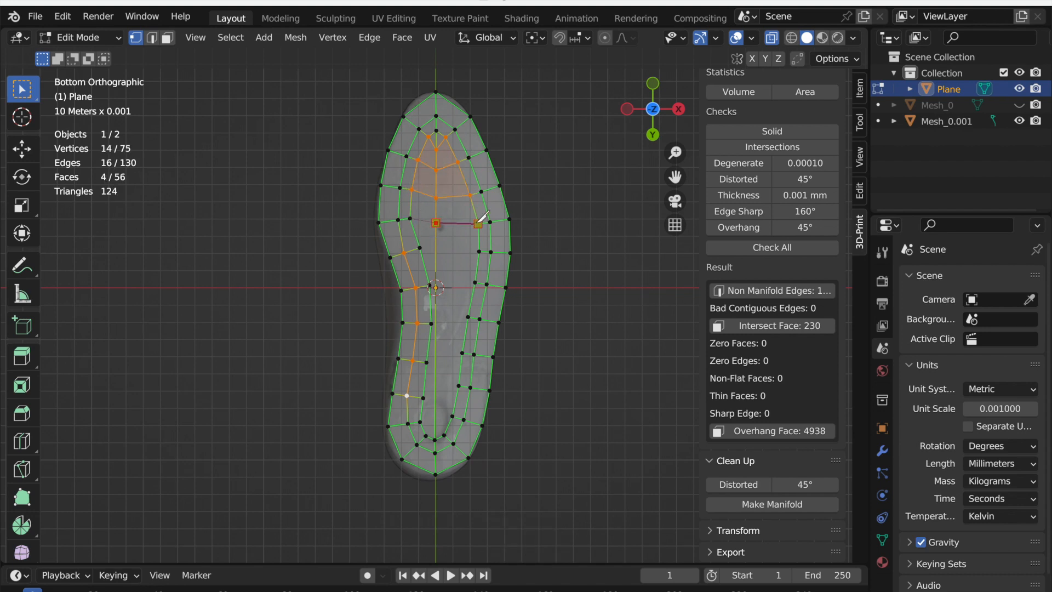
- Edge-slide the full outer and inner inset loops outward, the inner one by a factor of about -0.218
left_click(419, 130, "alt")
key("g")
key("g")
left_click(415, 170)
left_click(416, 172, "alt")
key("g")
key("g")
left_click(477, 203)
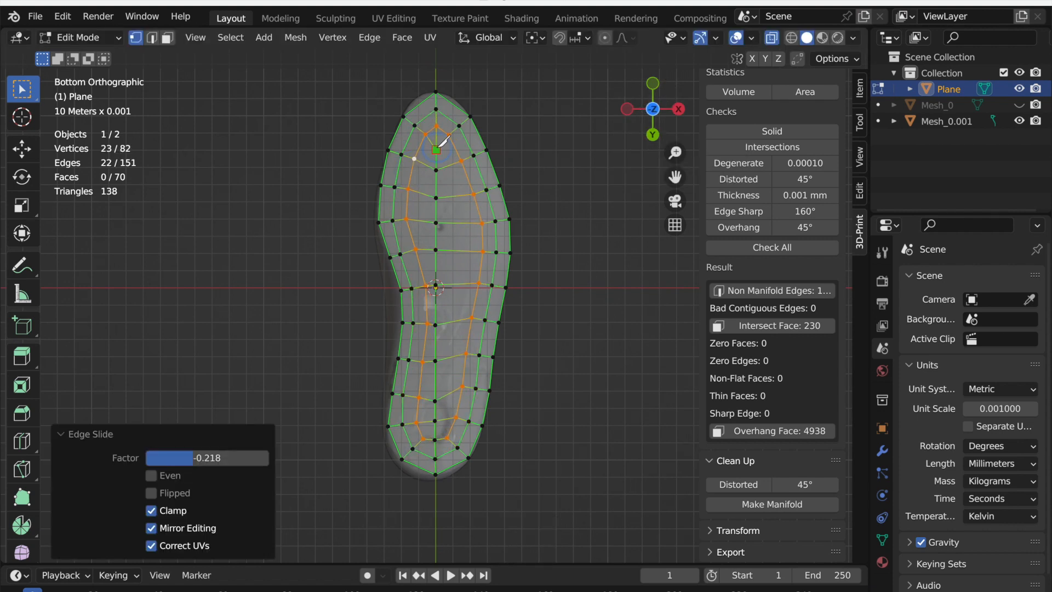
- Knife-cut a lengthwise row of edges between the centre line and the inner loop on the sole's outer side, from toe to heel
key("Return")
left_click(386, 172, "alt")
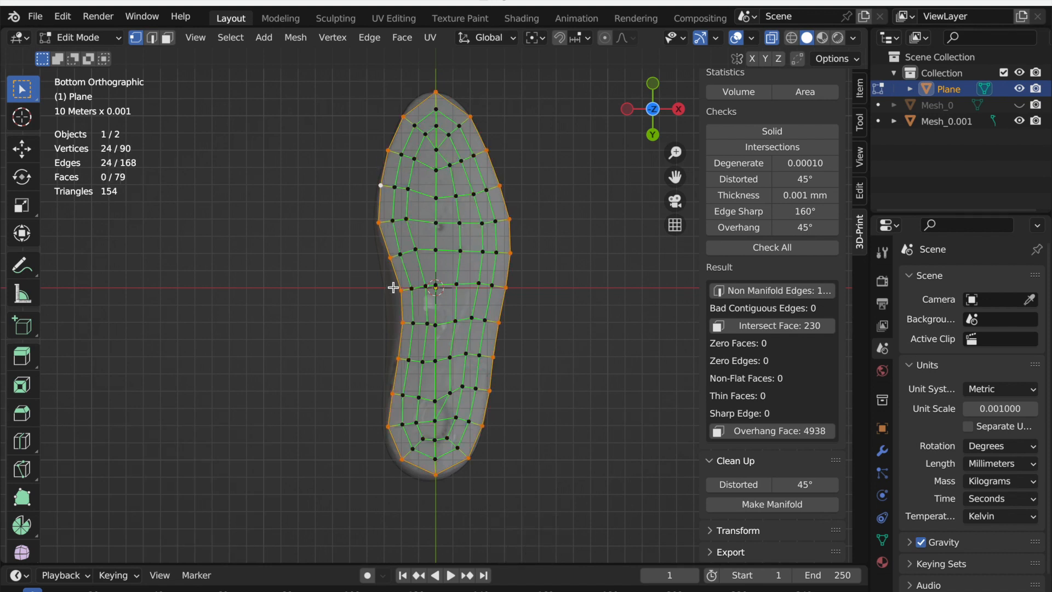
key("a")
- Add a Catmull-Clark Subdivision Surface modifier with level 2 to the sole mesh
left_click(882, 452)
left_click(968, 266)
left_click(674, 561)
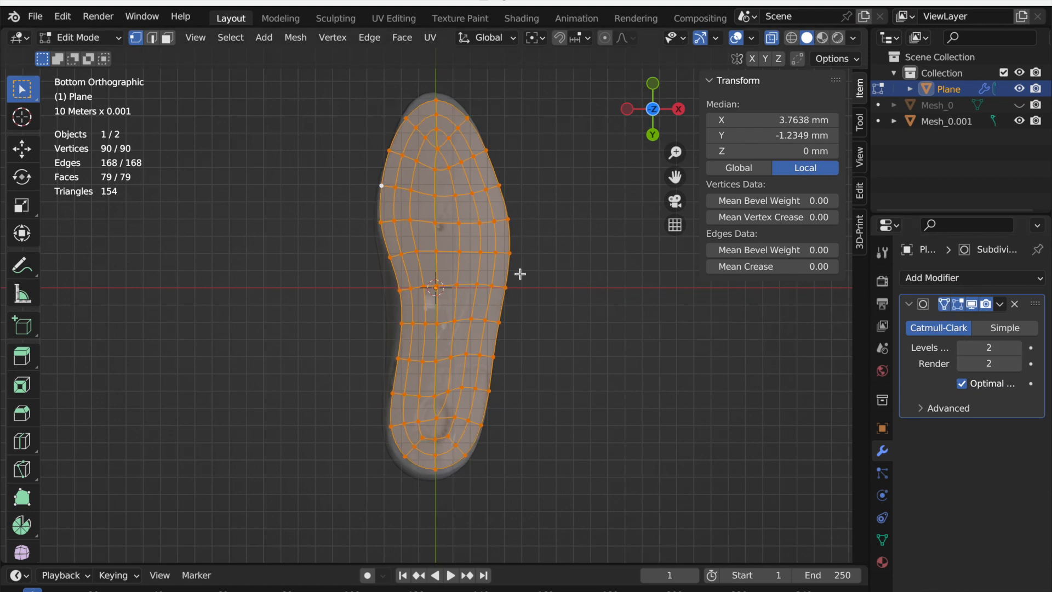
- Add a Shrinkwrap modifier targeting the scan mesh, with snap mode Outside Surface and an offset of 0.1 mm
left_click(987, 273)
left_click(587, 463)
left_click(989, 454)
left_click(987, 492)
left_click(985, 475)
left_click(963, 551)
left_click(986, 493)
left_click(912, 345)
left_click(1019, 513)
type("0.11")
key("Return")
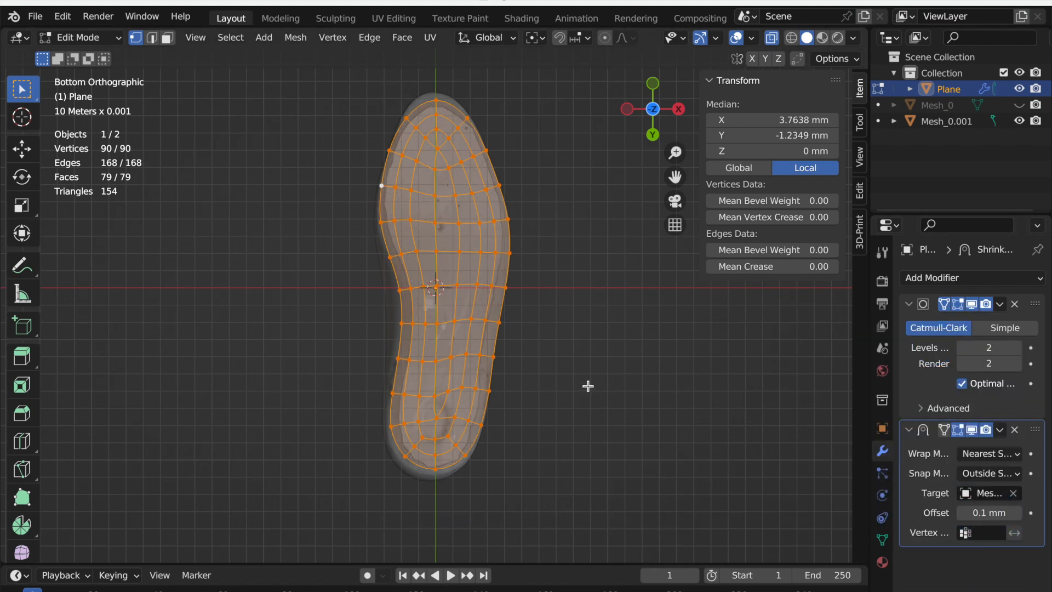
- Scale the whole sole mesh up by a factor of about 1.07 in the bottom view
left_click(679, 109)
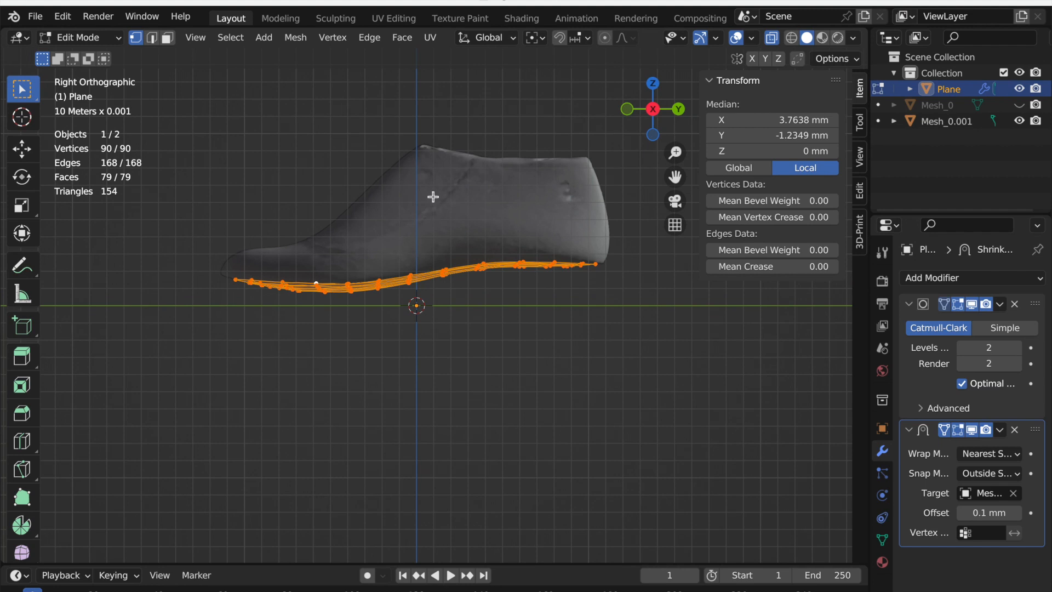
left_click(653, 134)
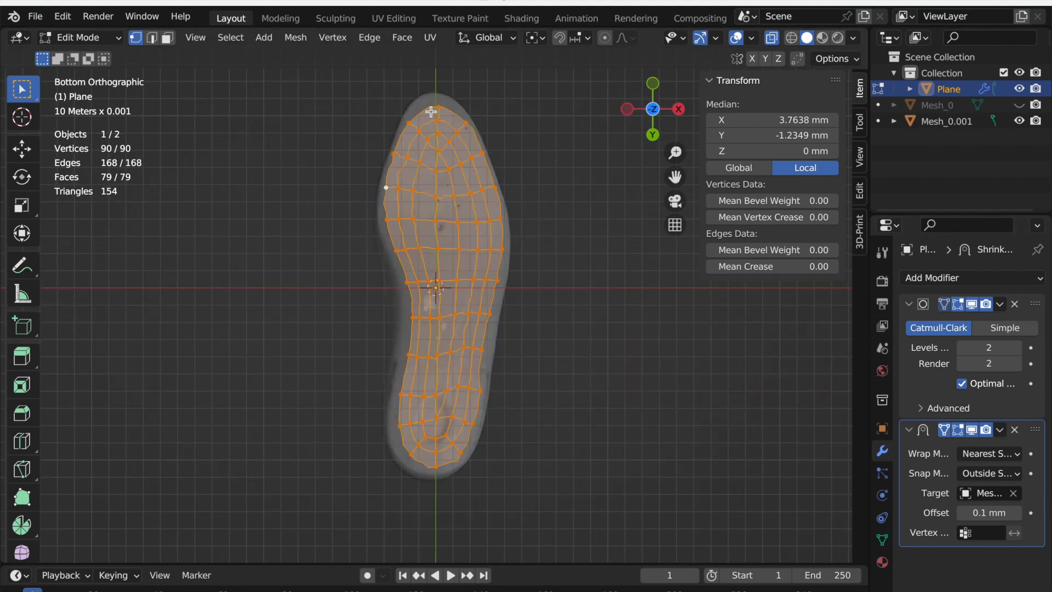
key("s")
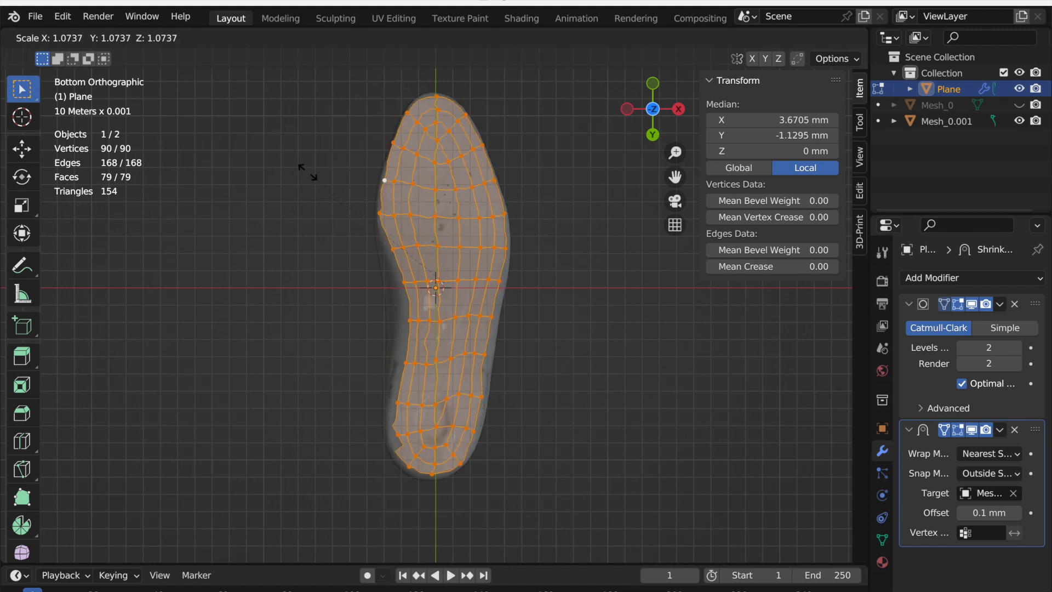
left_click(306, 171)
- Move the three outer-side boundary vertices between the ball and the waist outward along X to the last's outline
left_click(505, 214)
key("g")
key("x")
left_click(576, 213)
left_click(507, 247)
key("g")
key("x")
left_click(591, 249)
left_click(507, 280)
key("g")
key("x")
left_click(595, 280)
- Move the boundary vertices along the heel half outward along X to the last's outline
left_click(497, 317)
key("g")
key("x")
left_click(548, 327)
left_click(486, 355)
key("g")
key("x")
left_click(573, 366)
left_click(483, 397)
key("g")
key("x")
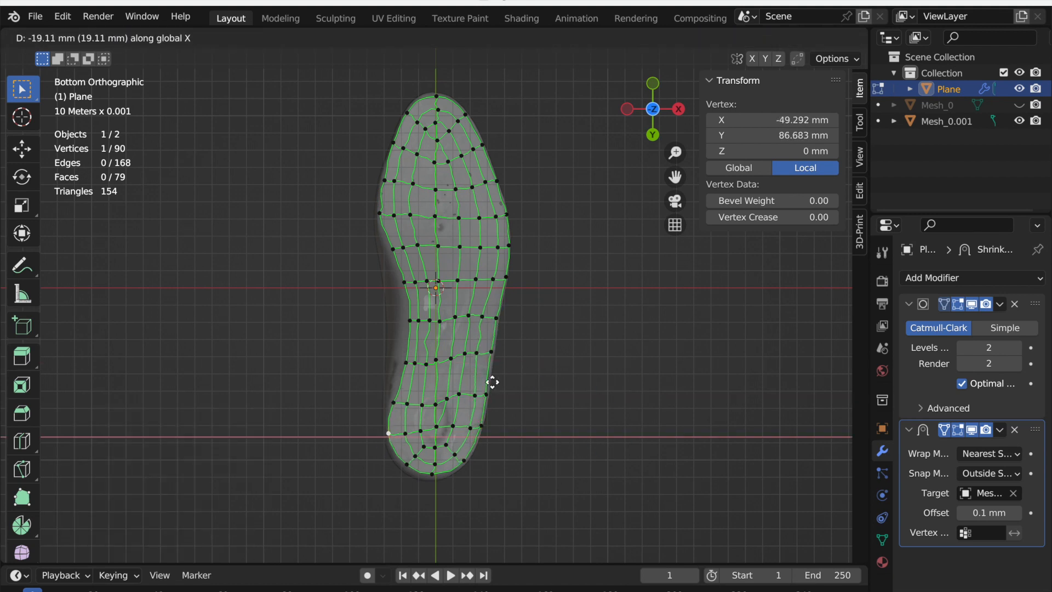
left_click(493, 380)
- Reposition the arch-side, toe-tip and toe-side boundary vertices to follow the last's outline
left_click(402, 282)
key("g")
left_click(378, 180)
left_click(436, 96)
key("g")
left_click(439, 81)
left_click(466, 114)
key("g")
left_click(480, 107)
- Apply the Shrinkwrap modifier in Object Mode and return to editing the sole mesh
left_click(678, 109)
middle_click_drag(552, 327, 620, 291)
key("KP_3")
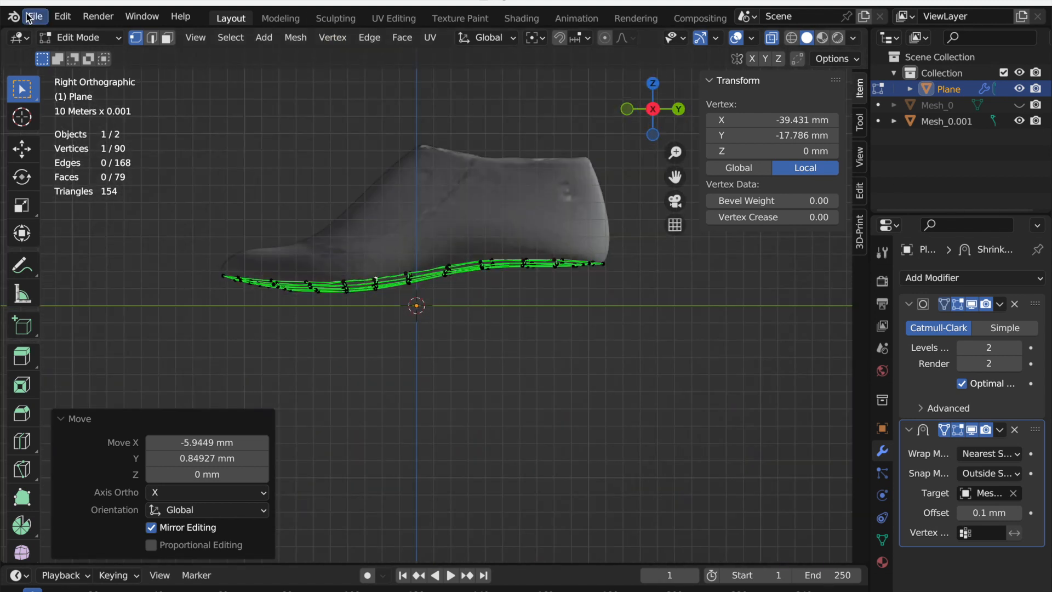
key("Tab")
left_click(1000, 429)
left_click(946, 444)
left_click(82, 37)
left_click(87, 72)
left_click_drag(649, 126, 675, 100)
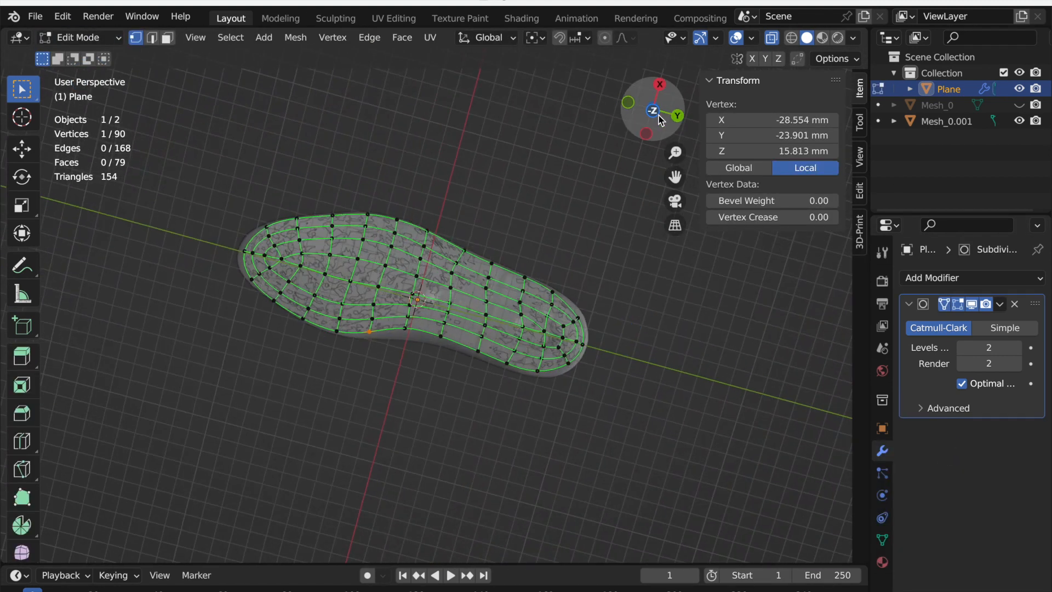
- Nudge the toe-tip vertex along Y and the neighbouring forefoot boundary vertices along X to match the sole outline
left_click(652, 111)
left_click(438, 98)
key("g")
key("y")
left_click(437, 95)
left_click(464, 114)
key("g")
key("x")
left_click(468, 115)
left_click(410, 113)
left_click(383, 178)
key("g")
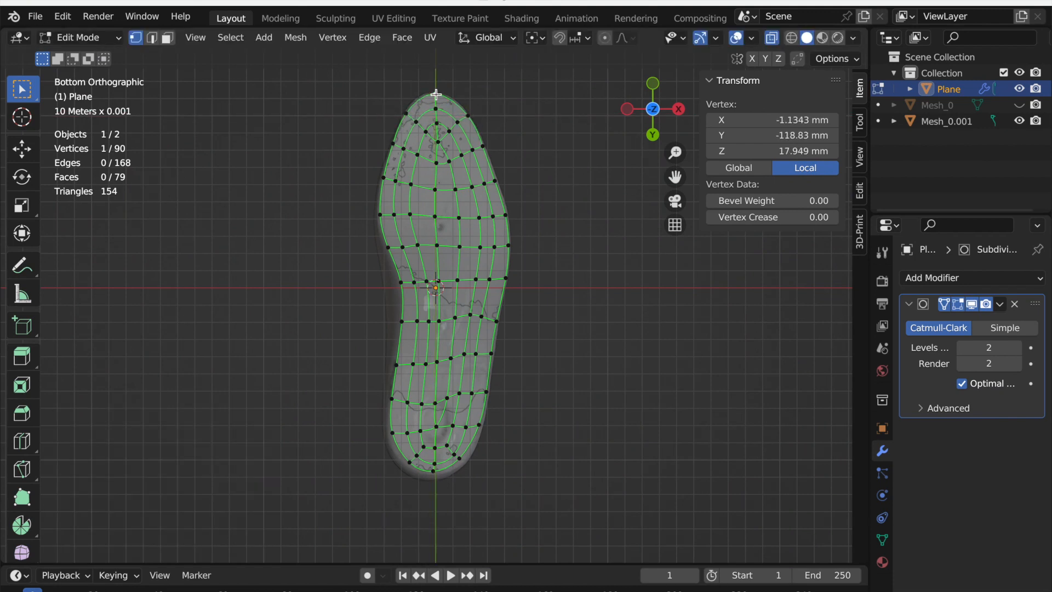
key("x")
left_click(497, 181)
- Select the five boundary vertices around the heel and scale them by 1.111
left_click(392, 431)
left_click(472, 429, "super")
left_click(440, 471)
left_click(392, 435, "super")
left_click(478, 429, "super")
key("s")
left_click(487, 444)
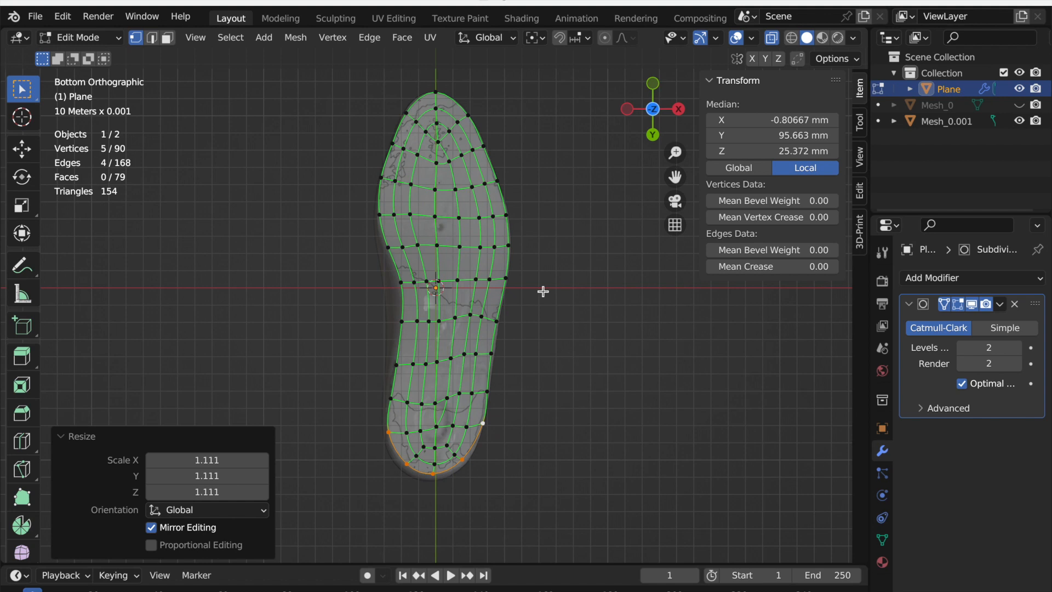
- Move the heel-tip vertex towards the centre line, finishing with about -0.71 mm in X and 0.83 mm in Y
scroll(433, 483, "up", 7)
left_click(454, 325)
key("g")
left_click(470, 330)
key("g")
left_click(468, 342)
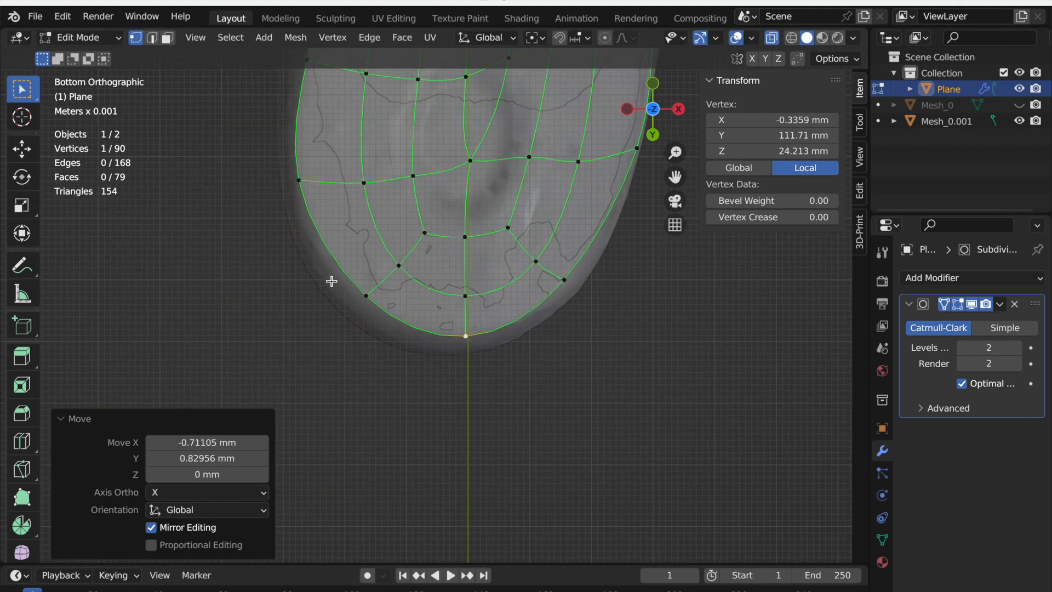
- Adjust the heel-tip vertex against the heel of the last in the side view
middle_click_drag(343, 280, 609, 460)
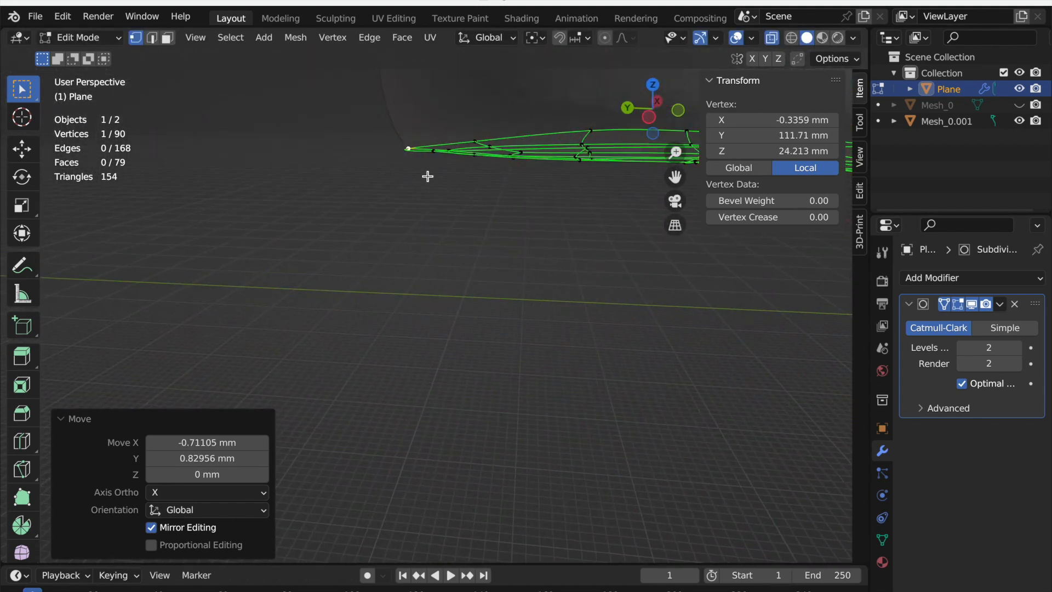
left_click(649, 116)
key("g")
key("g")
left_click(421, 161)
- Switch to Object Mode and duplicate the sole mesh in place
middle_click_drag(572, 246, 551, 524)
left_click(652, 120)
scroll(497, 418, "down", 4)
middle_click_drag(416, 96, 419, 251, "shift")
left_click(81, 37)
left_click(82, 56)
left_click(247, 38)
left_click(310, 157)
right_click(310, 157)
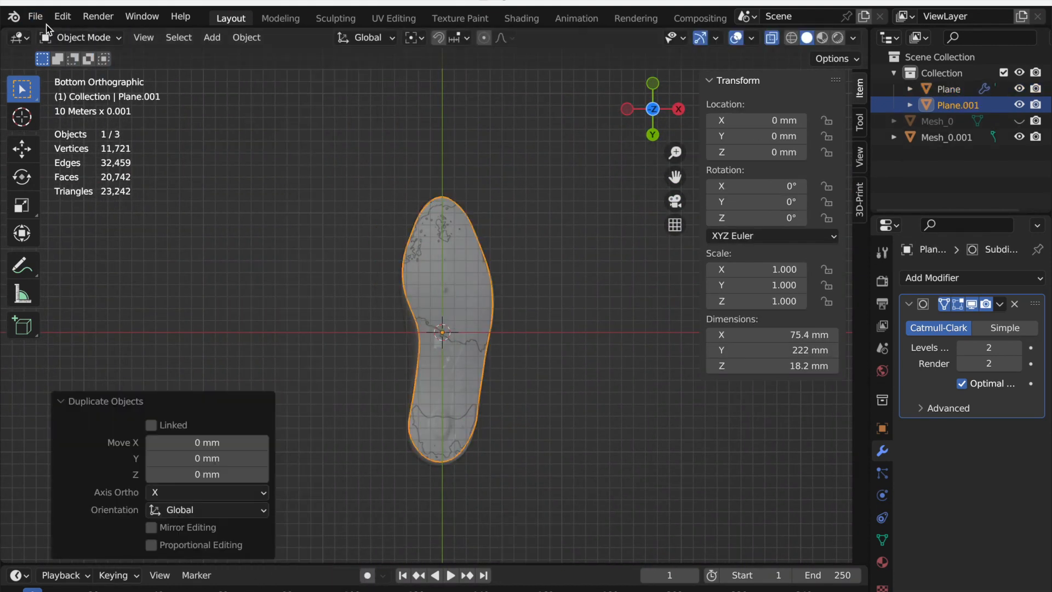
- Reduce the duplicate's Subdivision level to 1, apply the modifier and enter Edit Mode
middle_click_drag(505, 191, 355, 412)
left_click(1001, 305)
left_click(963, 348)
middle_click_drag(576, 354, 482, 333)
left_click(1000, 305)
left_click(967, 323)
left_click(85, 38)
left_click(82, 72)
- Select the duplicate sole's outer boundary loop and check it from the side
middle_click_drag(657, 417, 618, 211)
left_click(357, 173)
middle_click_drag(357, 174, 578, 262)
left_click(578, 262, "alt")
scroll(545, 447, "down", 3)
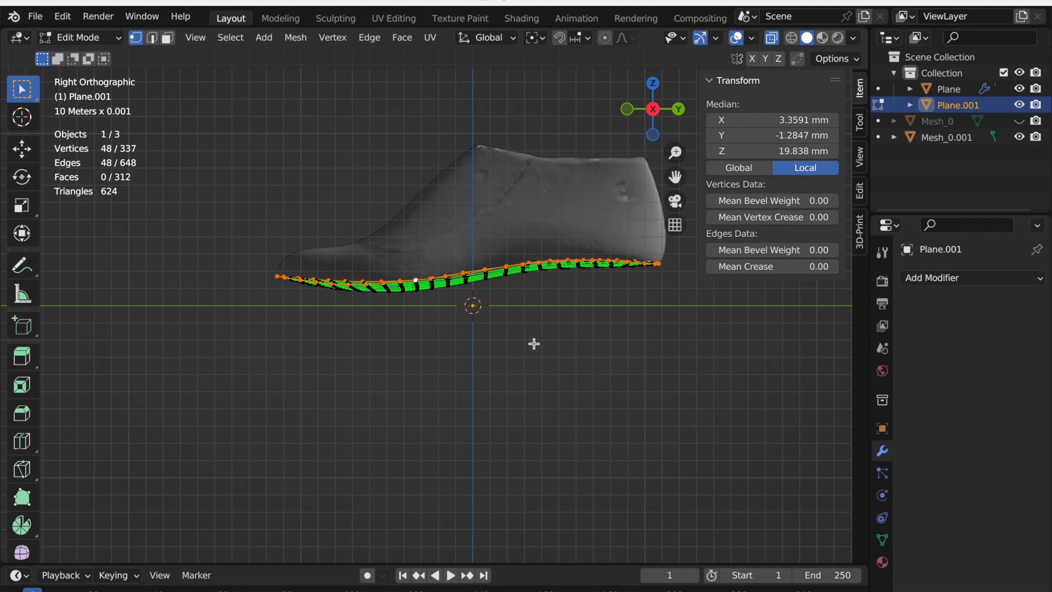
scroll(533, 344, "down", 3)
- Assign all vertices of the duplicate to a new vertex group named Sole
left_click(653, 135)
key("a")
left_click(89, 42)
left_click(332, 38)
mouse_move(370, 338)
left_click(612, 341)
left_click(883, 544)
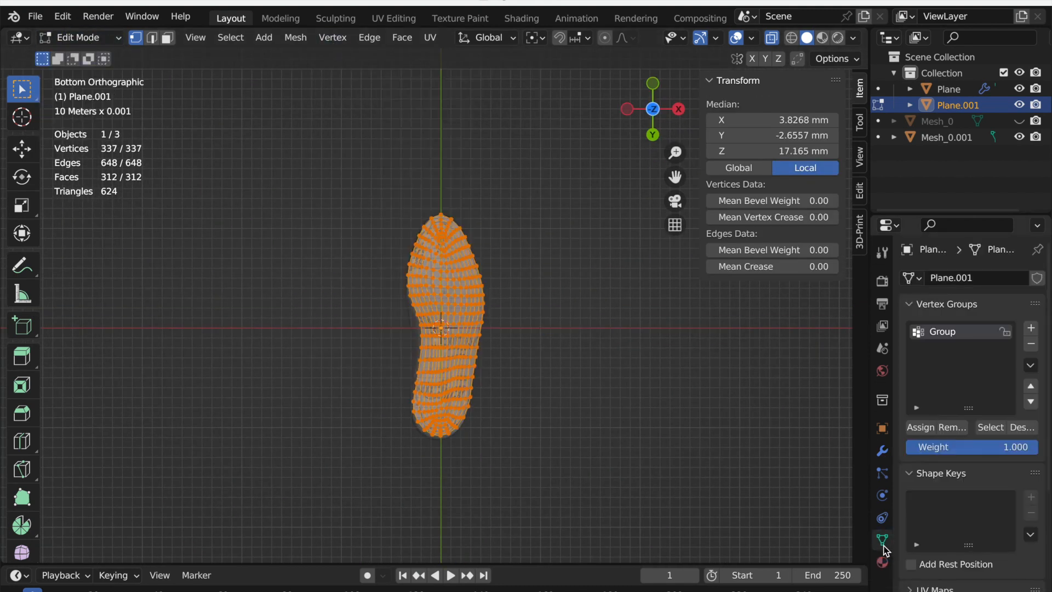
left_click(1021, 430)
left_click(990, 431)
- Extrude the sole's outer boundary loop upward by about 12.7 mm in the side view
scroll(438, 305, "up", 3)
left_click(521, 265, "alt")
key("KP_3")
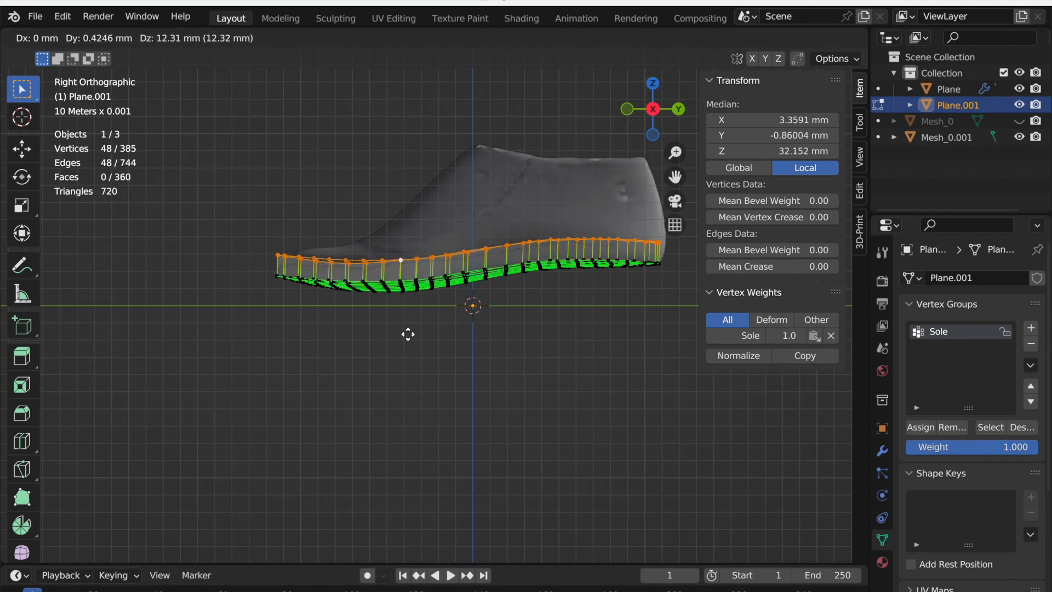
left_click(408, 335)
- Create a second vertex group named Upper
left_click(1031, 328)
double_click(954, 348)
type("S")
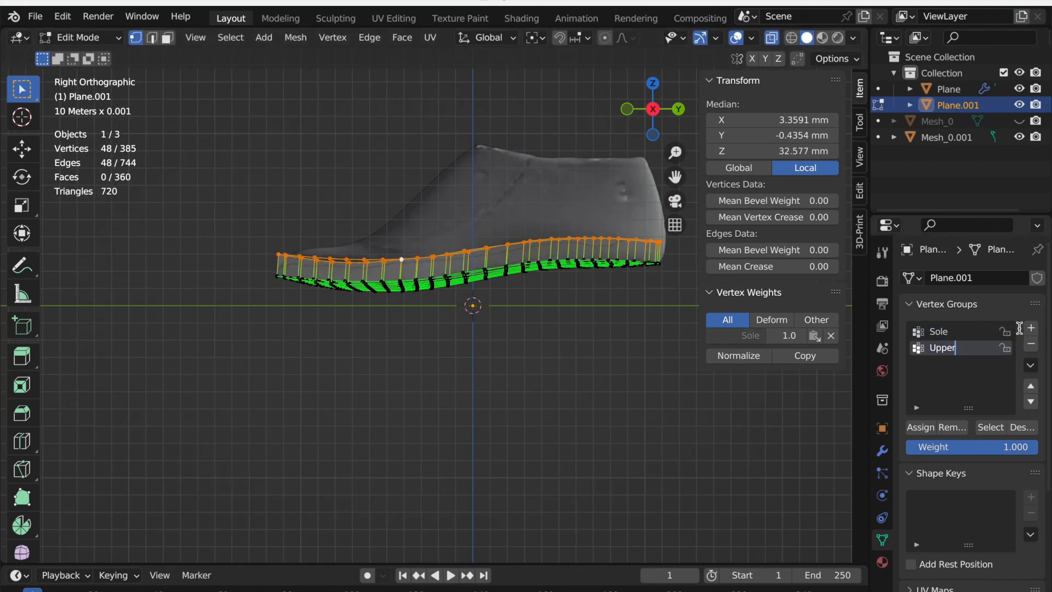
middle_click_drag(647, 334, 658, 318)
left_click(653, 108)
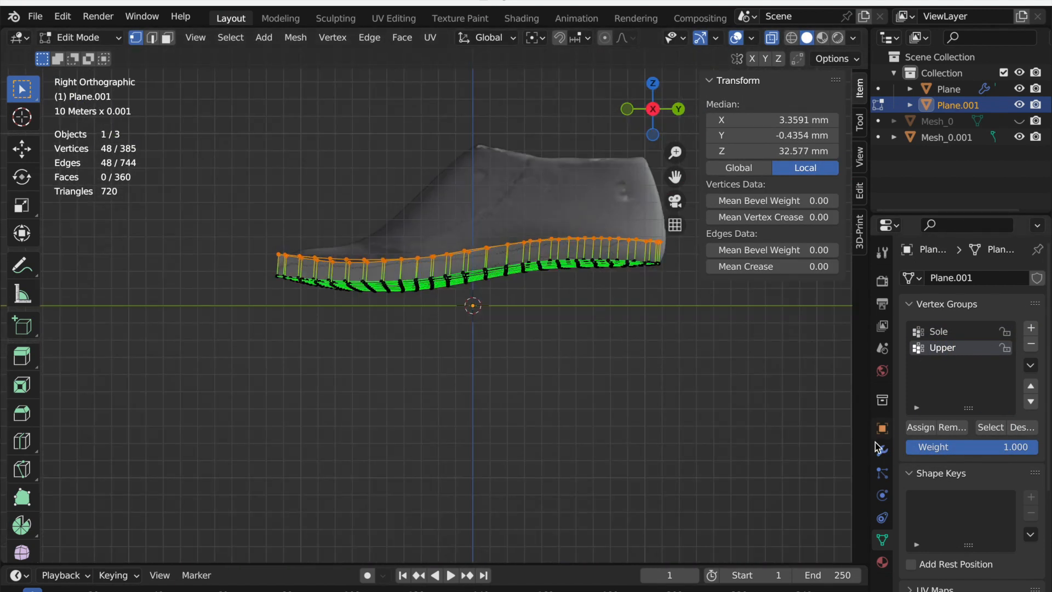
- Hide the original sole and add a Shrinkwrap modifier to the duplicate targeting the scan, Outside Surface, offset 0.1 mm, vertex group Upper
left_click(882, 450)
left_click(959, 281)
left_click(850, 463)
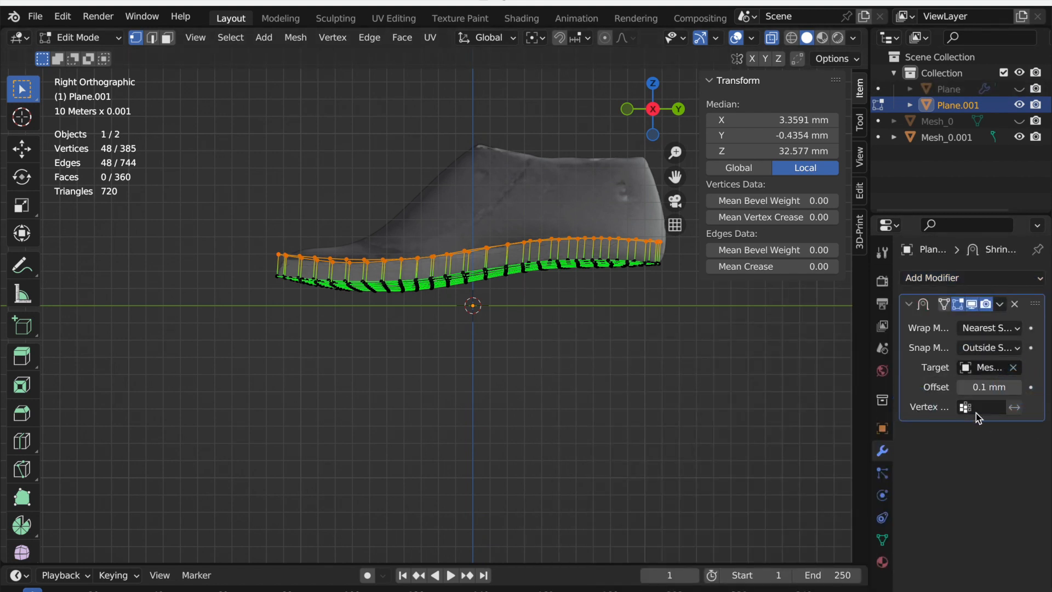
mouse_move(581, 274)
middle_mouse_down()
mouse_move(636, 278)
mouse_move(600, 266)
middle_mouse_up()
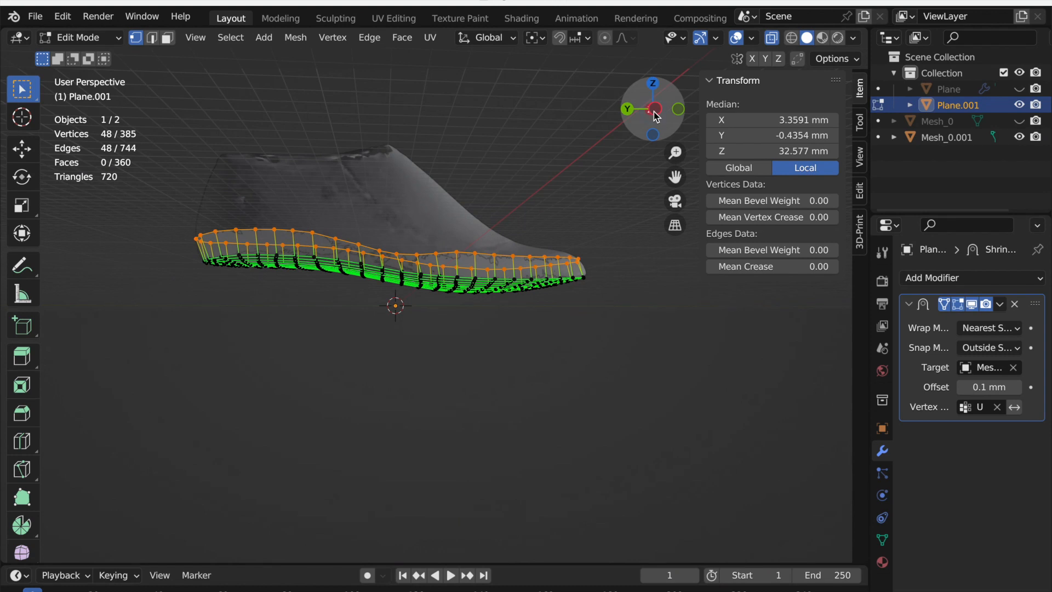
left_click(654, 110)
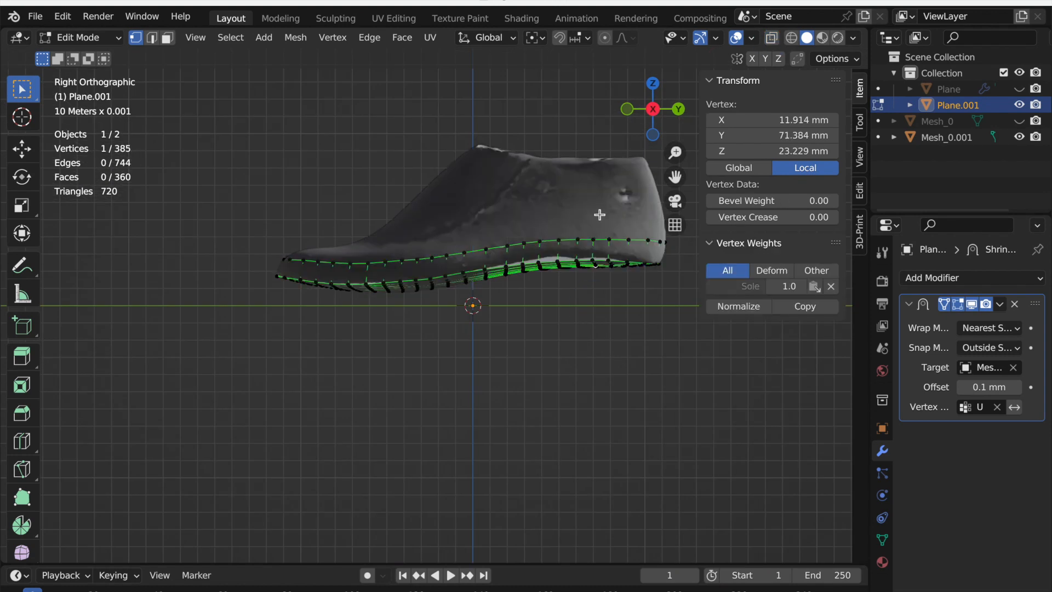
- Select vertex runs on the extruded band's upper edge around the toe and reposition them along the scan
middle_click_drag(479, 244, 666, 243)
left_click(333, 245)
left_click(442, 258, "ctrl")
key("g")
left_click(508, 171)
left_click(405, 259)
key("g")
left_click(410, 236)
left_click(423, 259, "ctrl")
key("g")
left_click(444, 242)
- Move individual vertices on the band's upper edge at the toe to even out the line
key("g")
left_click(402, 235)
left_click(385, 249)
key("g")
left_click(385, 247)
left_click(403, 251)
key("g")
middle_click_drag(402, 249, 291, 232)
key("g")
- Select the band's upper boundary loop and extrude it by about 3.7 mm in X, 13.5 mm in Y and 15.3 mm in Z
left_click(333, 38)
left_click(351, 395)
left_click(338, 241, "alt")
left_click(332, 37)
left_click(346, 392)
middle_click_drag(282, 355, 187, 350)
key("e")
left_click(264, 338)
- Scale the newly extruded loop to fit around the scan
middle_click_drag(266, 370, 538, 327)
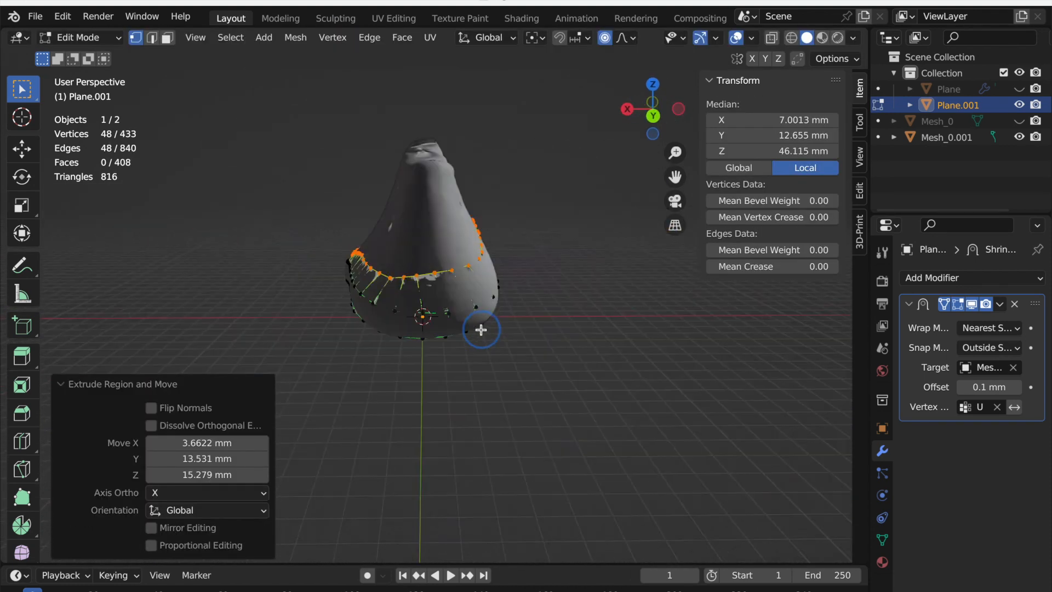
key("s")
left_click(575, 251)
middle_click_drag(575, 251, 775, 305)
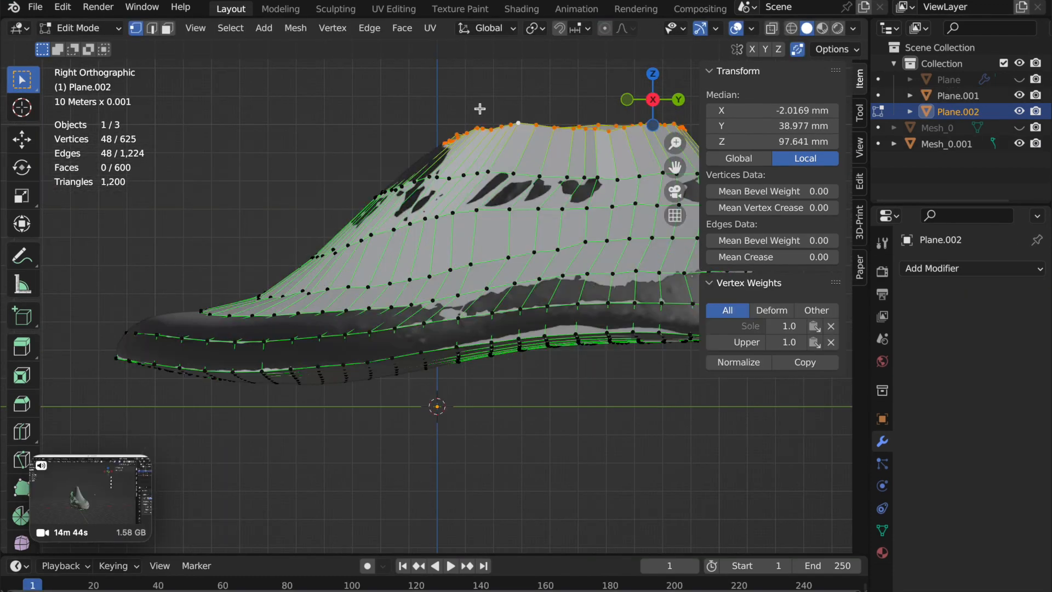
- Rotate the top edge loop in the side view and move it about 2.3 mm in Y and -8.8 mm in Z
key("Return")
key("r")
left_click(543, 141)
key("g")
left_click(549, 165)
- Rotate the top edge loop about 0.8° in the top view and reposition it over the scan's upper rim
key("KP_7")
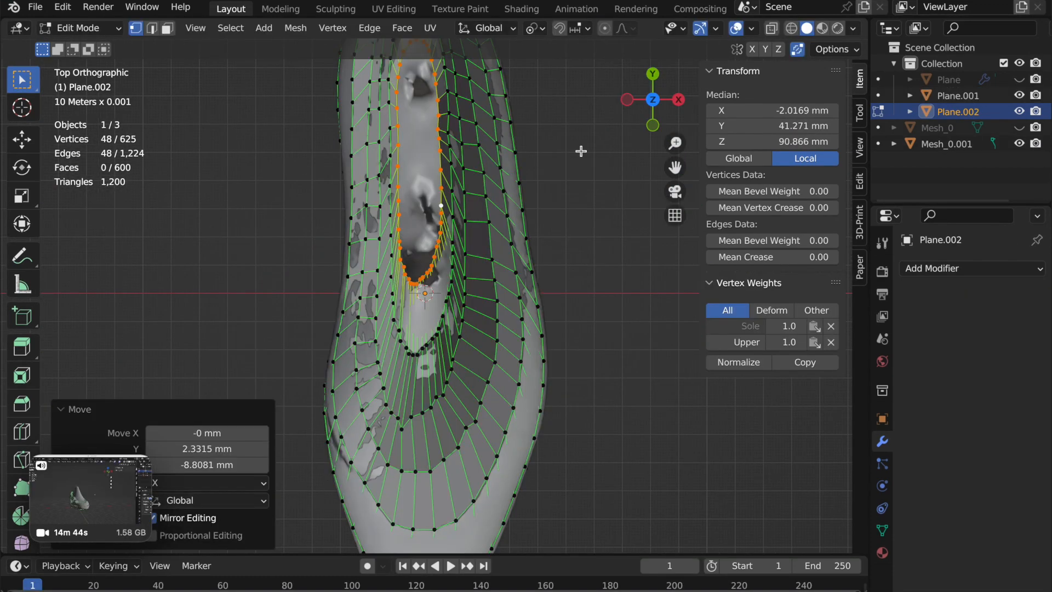
left_click(607, 143)
key("KP_3")
key("g")
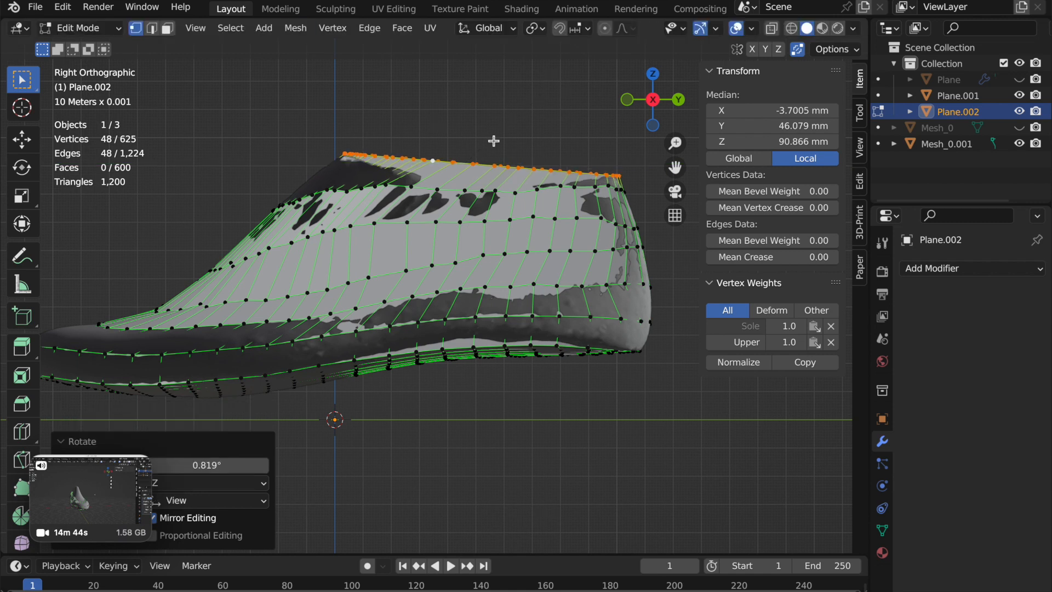
key("KP_7")
left_click(588, 145)
- Select the Upper vertex group without the Top edge vertices and add a Subdivision Surface modifier to the mesh
left_click(332, 28)
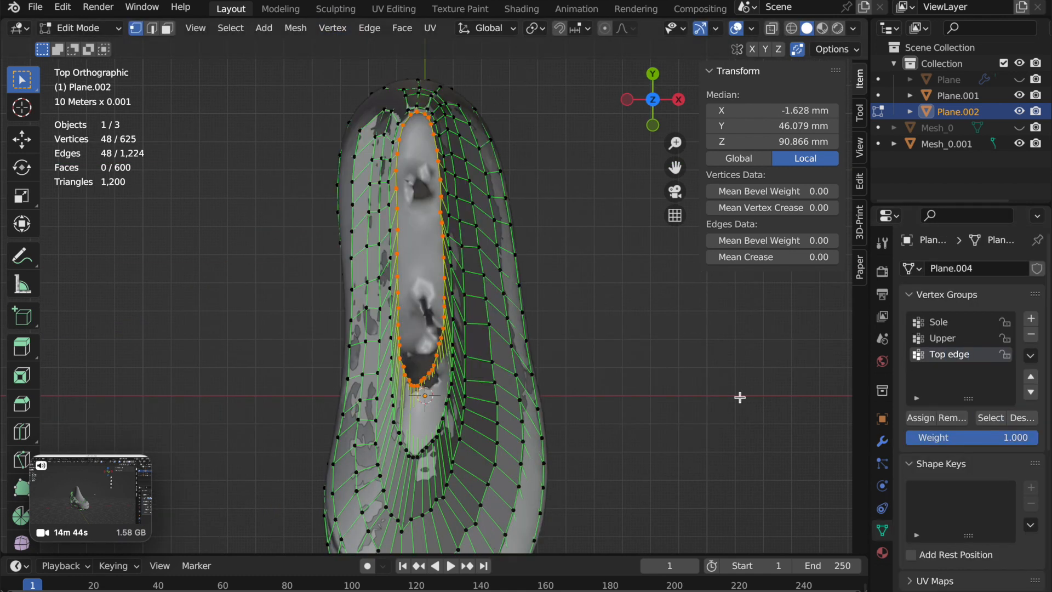
left_click(943, 338)
left_click(1021, 419)
left_click(944, 356)
left_click(992, 419)
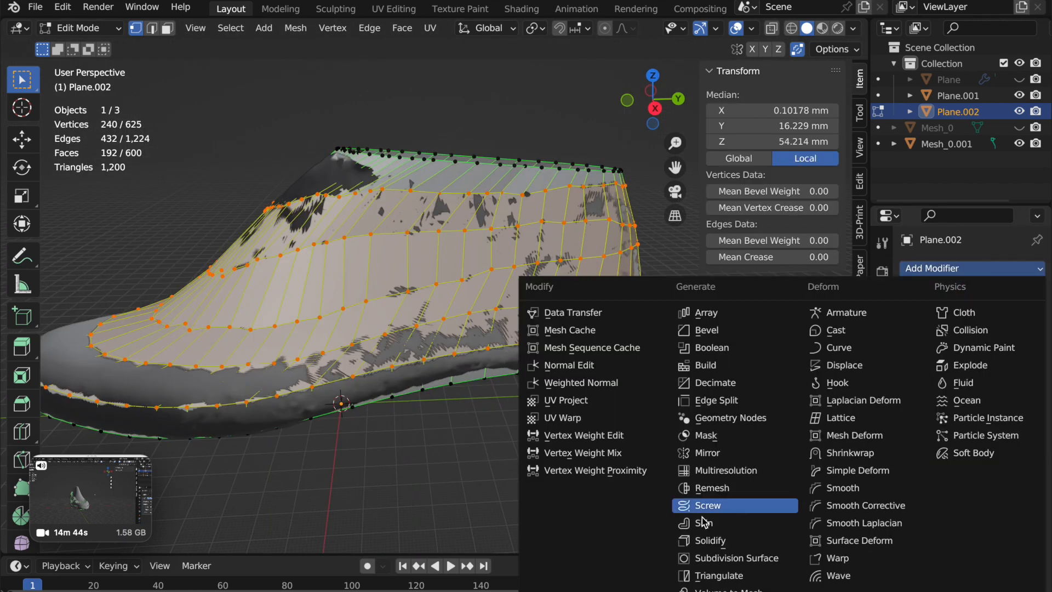
left_click(705, 500)
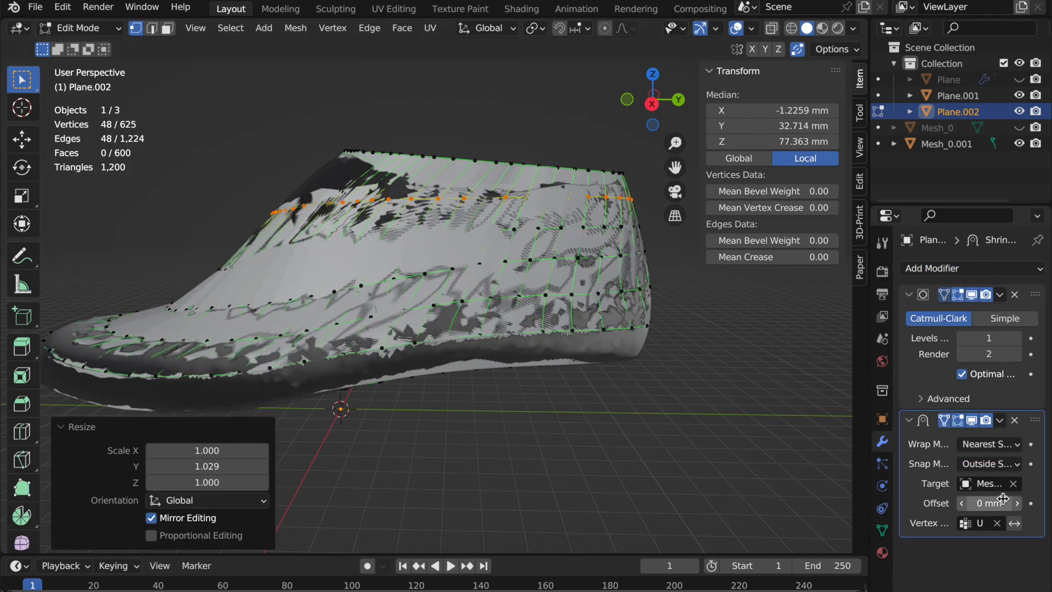
- Select vertical edge columns at the heel and slide them along the surface to adjust their spacing
middle_click_drag(628, 405, 437, 369)
left_click(446, 147)
left_click(455, 348, "ctrl")
key("g")
key("g")
left_click(440, 148)
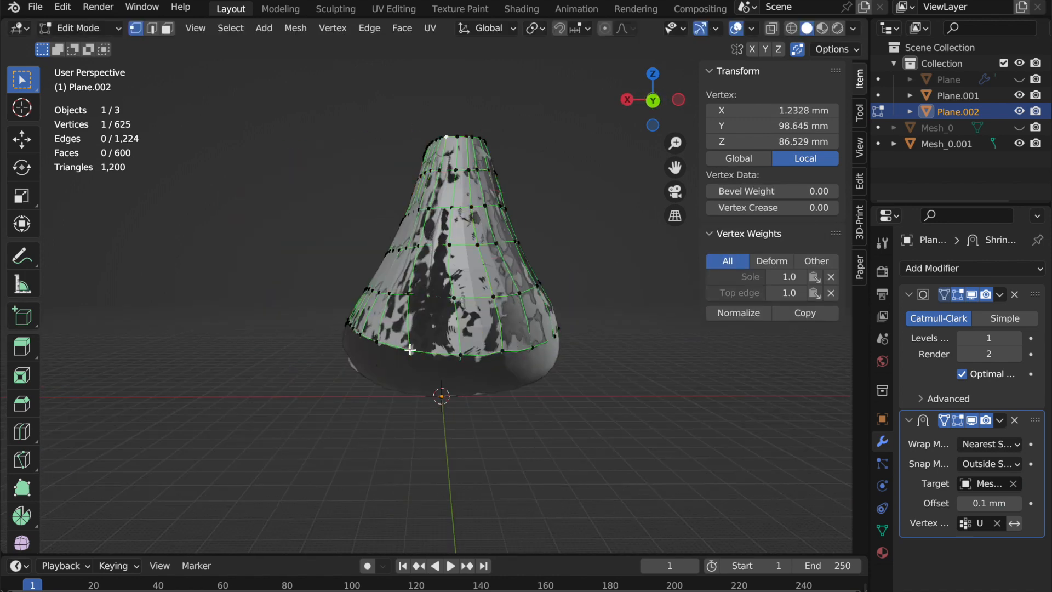
left_click(423, 348, "ctrl")
key("g")
key("g")
left_click(651, 107)
left_click_drag(652, 112, 658, 118)
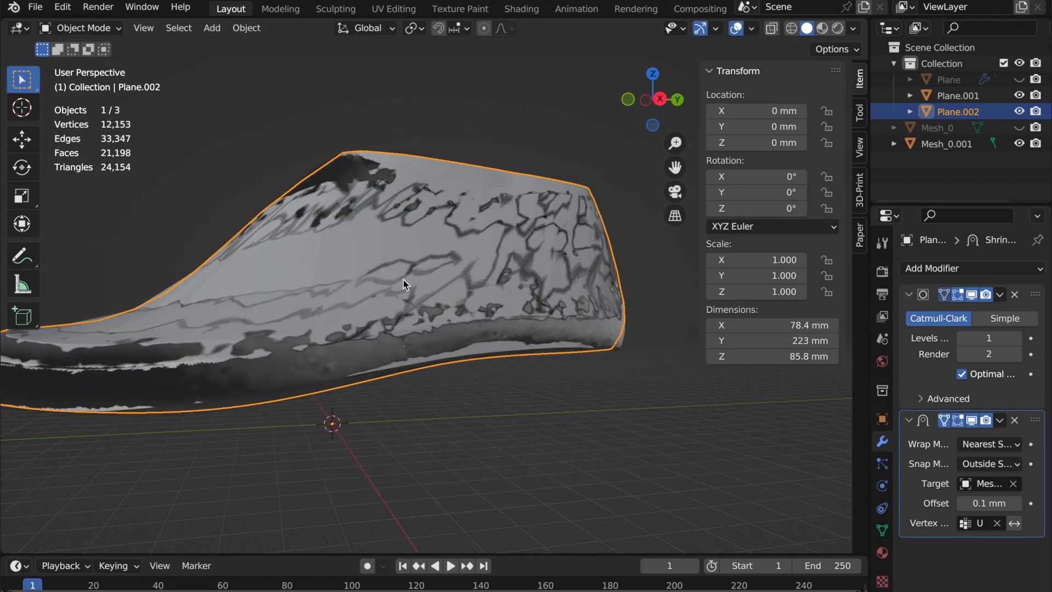
- Scale the retopologised last along the X axis in Object Mode
key("s")
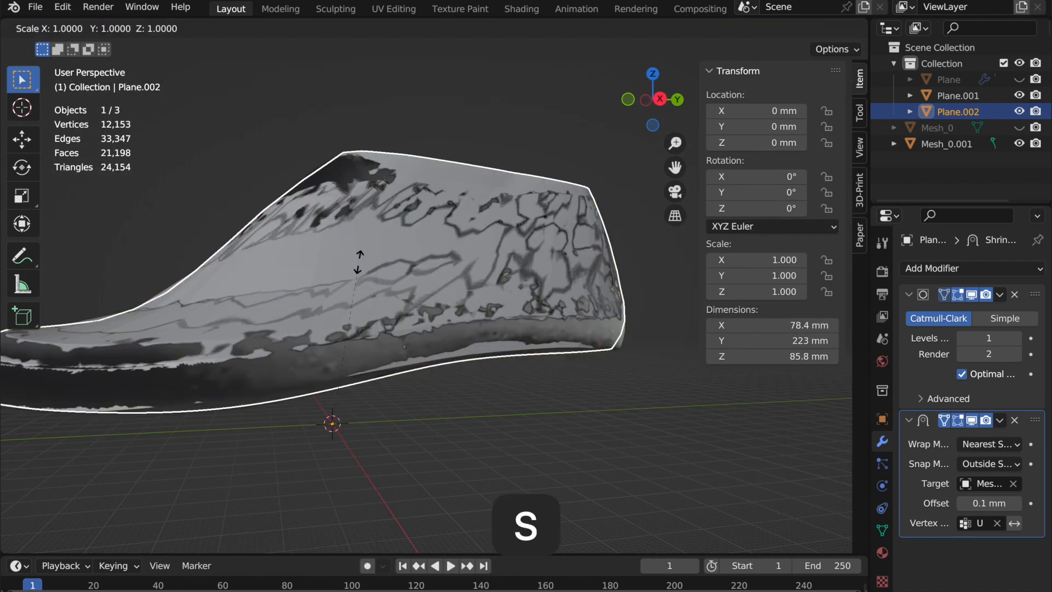
left_click(521, 484)
key("s")
key("x")
left_click(662, 355)
middle_click_drag(437, 384, 616, 469)
- Apply the Subdivision Surface modifier and hide both the scan Mesh_0.001 and Plane.001
left_click(1001, 296)
left_click(927, 312)
left_click(959, 96)
left_click(1019, 143)
left_click(1020, 95)
- Select the top boundary loop of Plane.002 in Edit Mode and fill the opening with faces
left_click(958, 112)
key("Tab")
left_click(410, 233, "alt")
left_click(402, 28)
left_click(429, 220)
left_click(623, 244)
- Return to Object Mode, shade the finished last smooth and switch the scan Mesh_0.001 back on
middle_click_drag(623, 244, 466, 318)
key("Tab")
right_click(418, 320)
left_click(348, 259)
middle_click_drag(383, 362, 533, 433)
left_click(1019, 143)
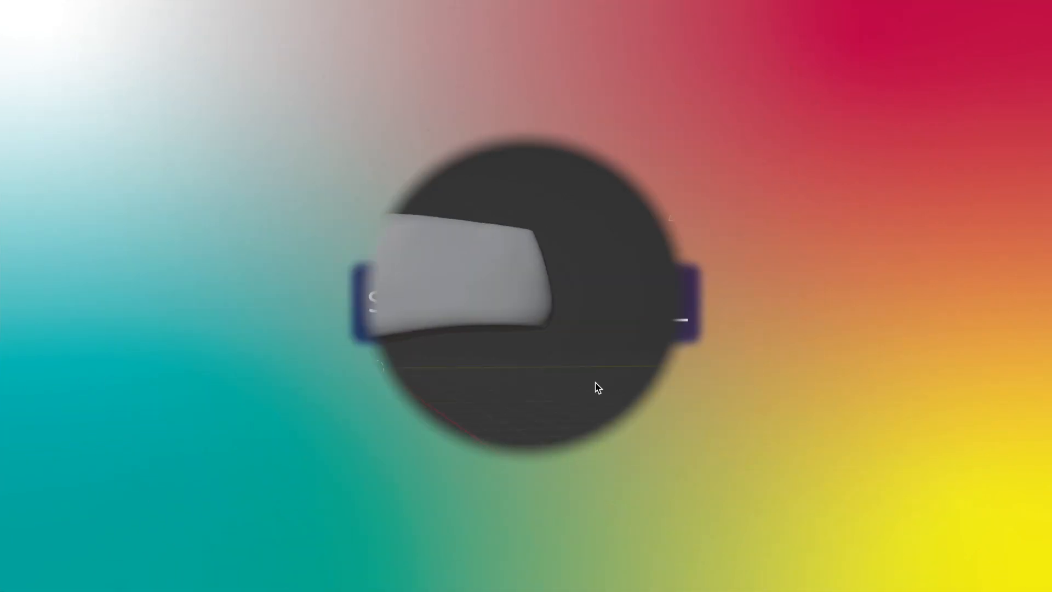